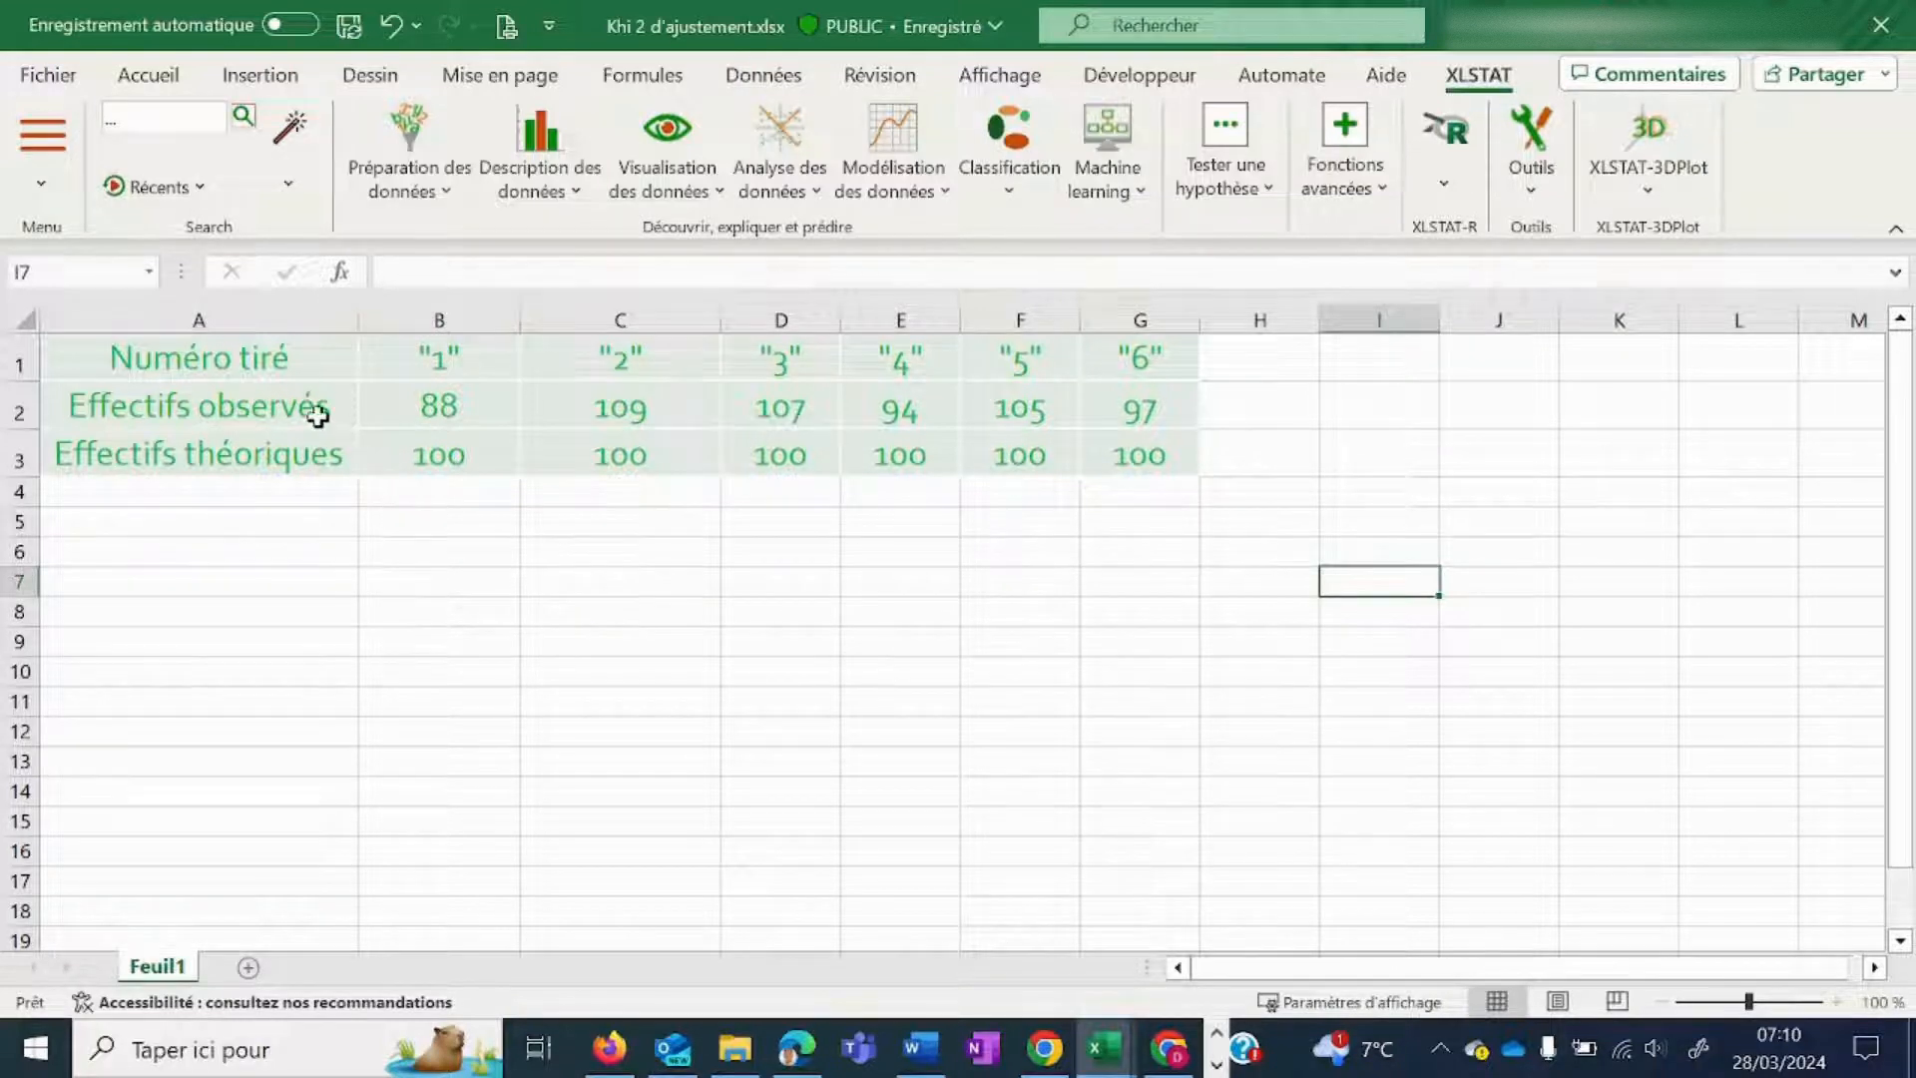
# - Copy the table in A1:G3 and paste it transposed starting at cell A6
pyautogui.moveTo(292, 360); pyautogui.dragTo(1141, 448)
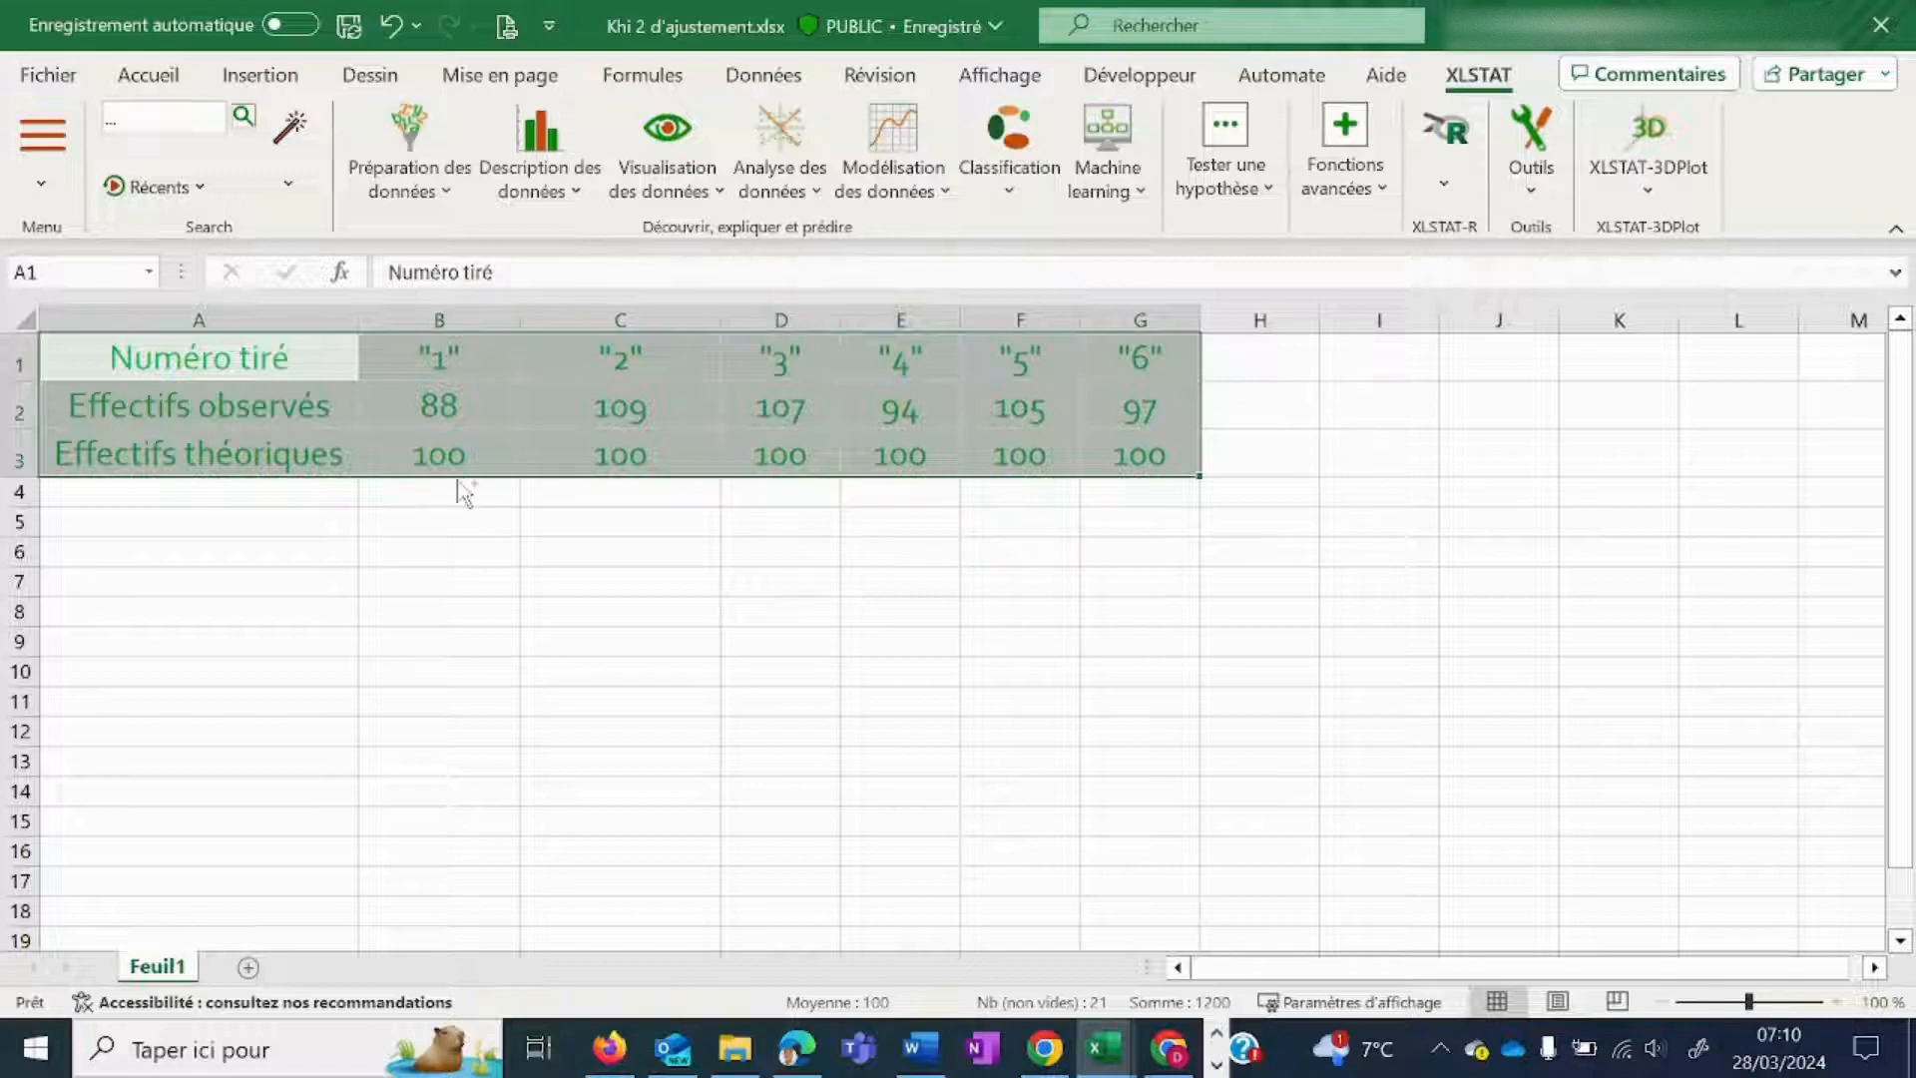
pyautogui.hotkey('ctrl', 'c')
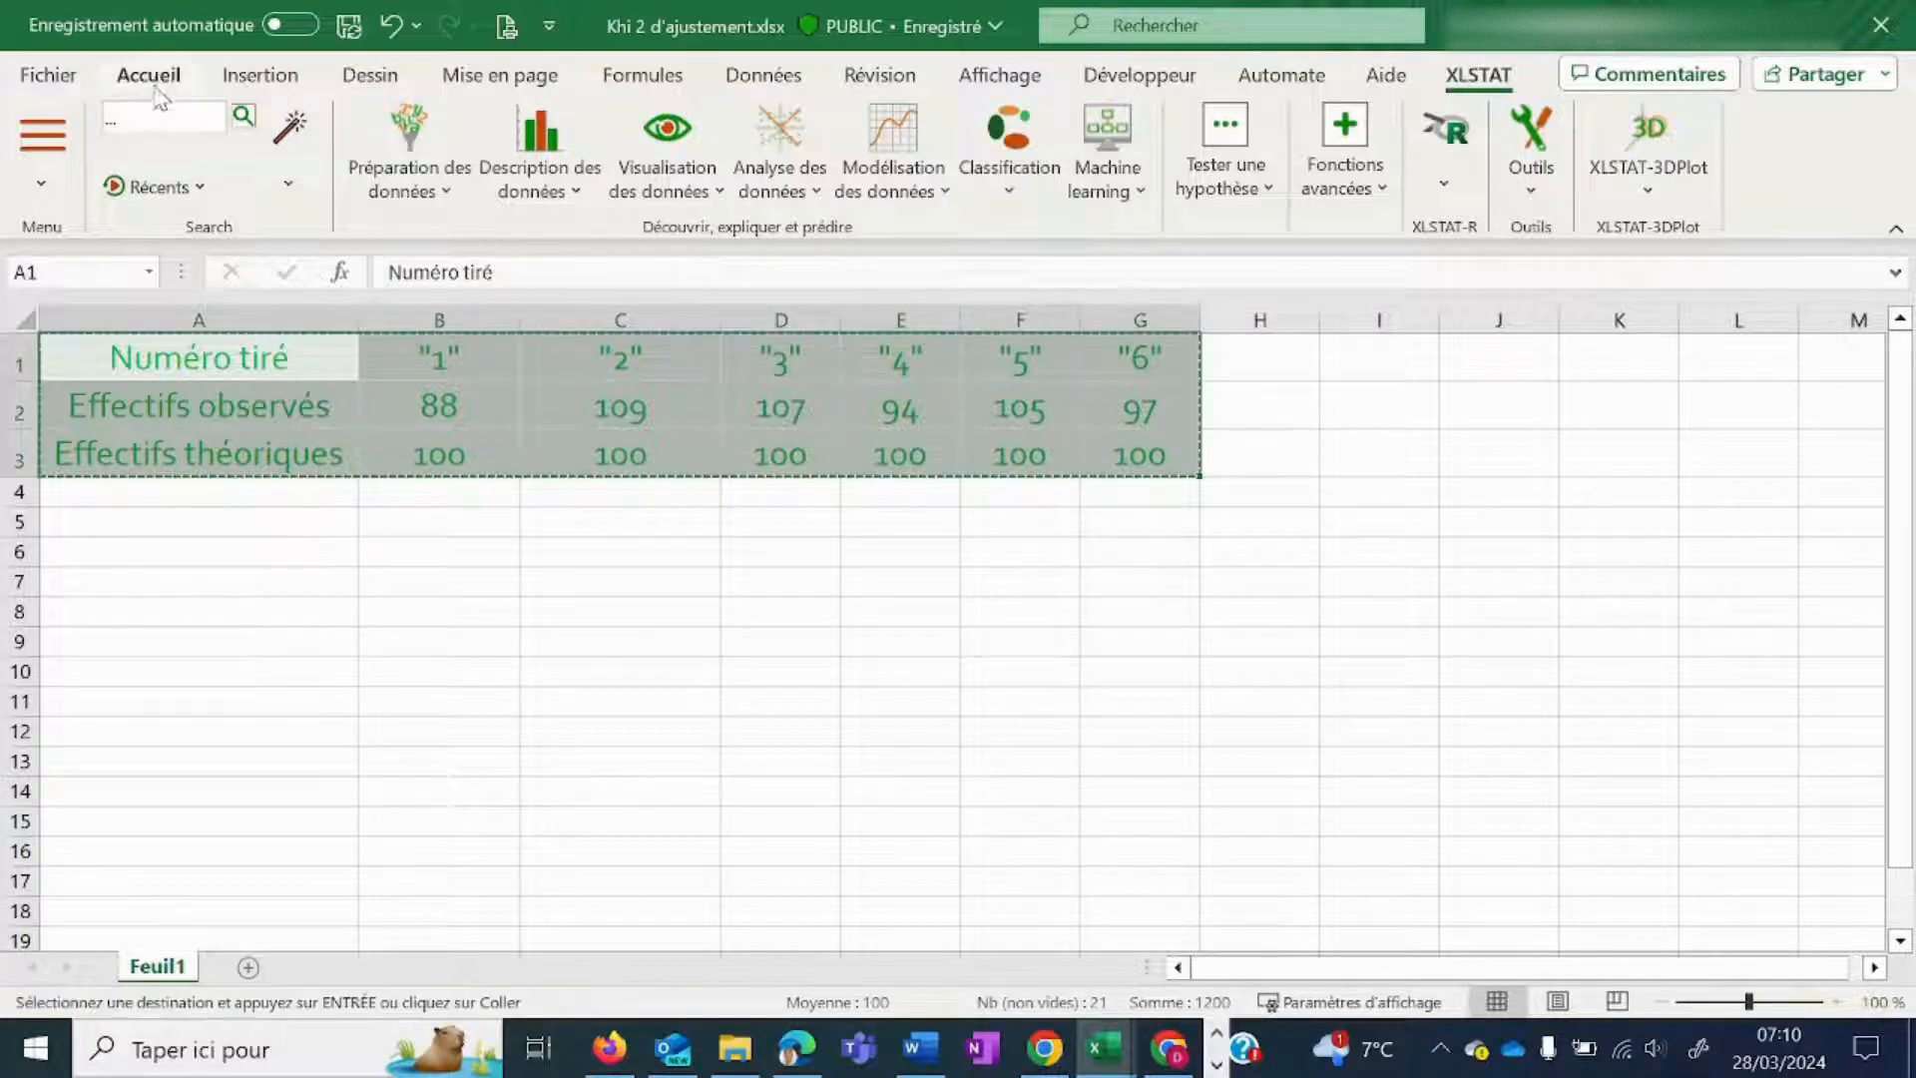
pyautogui.click(150, 76)
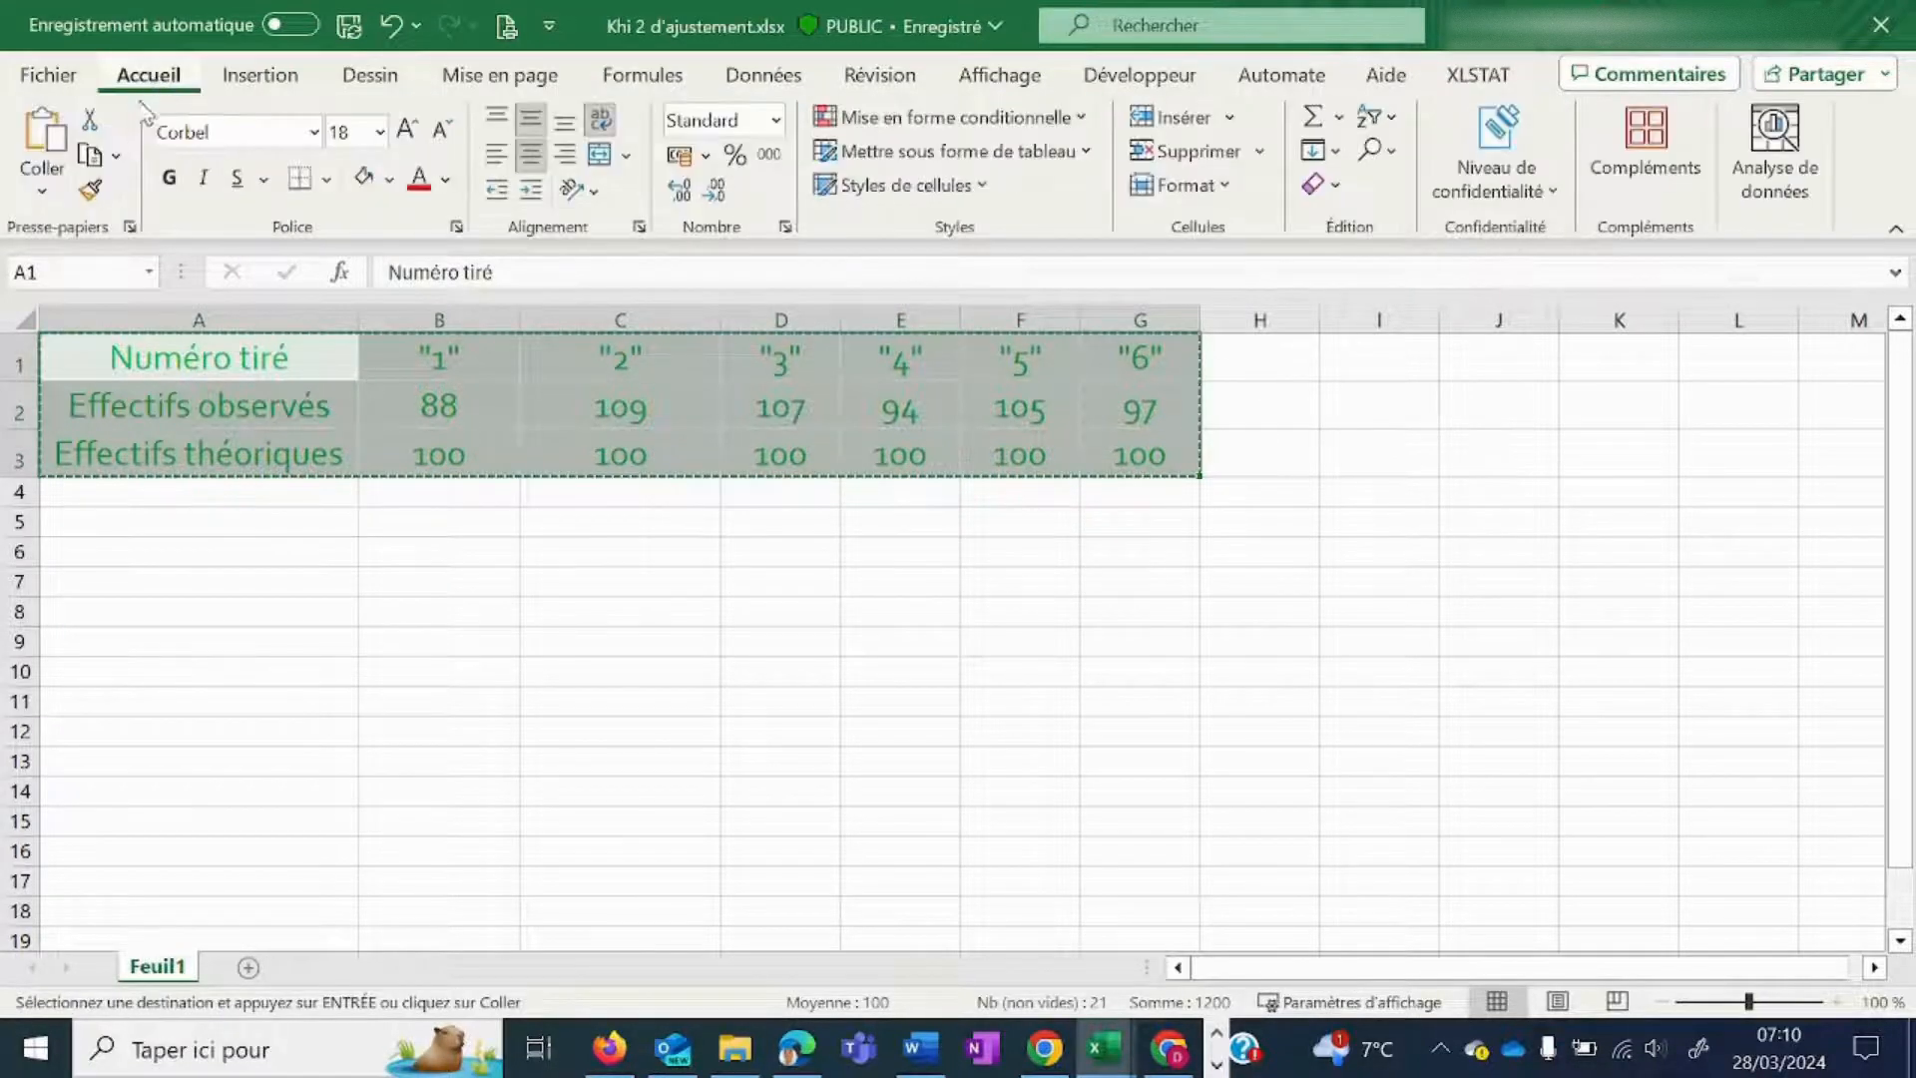
pyautogui.click(44, 194)
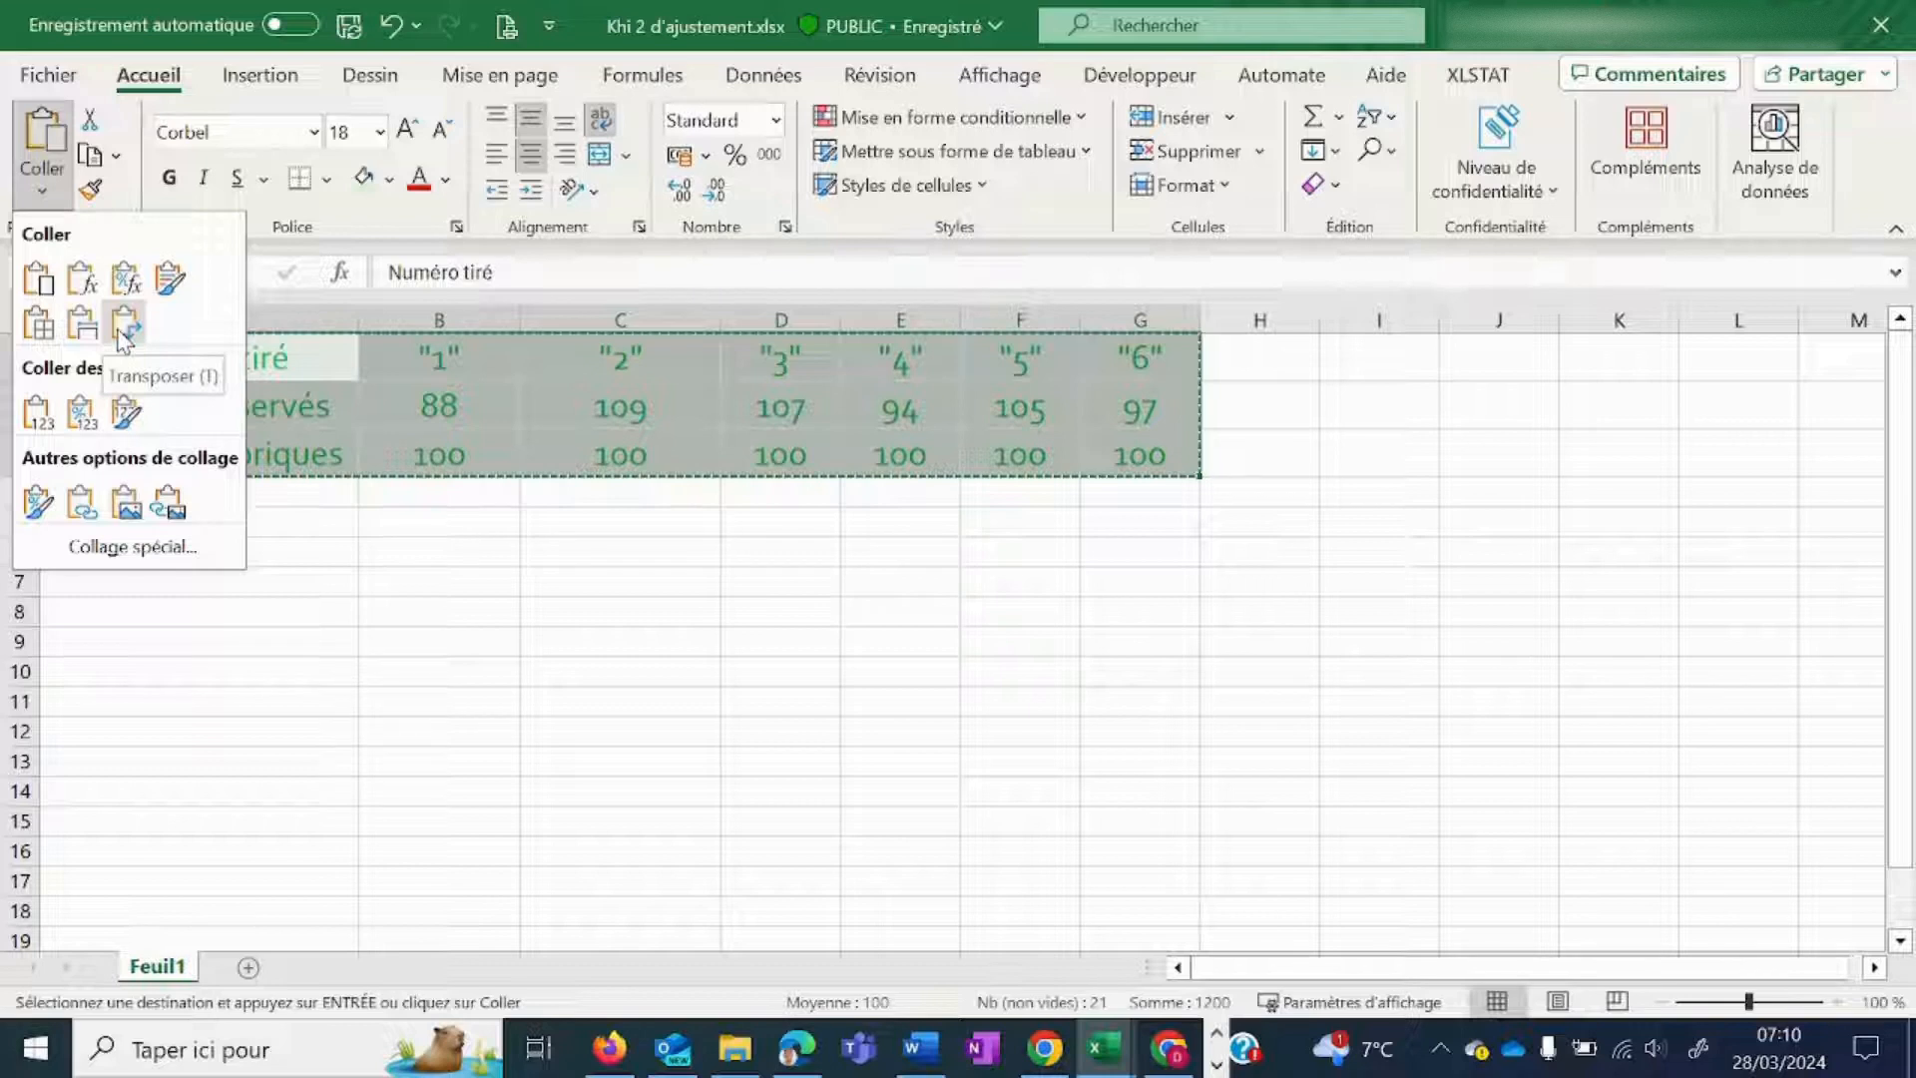
pyautogui.click(360, 543)
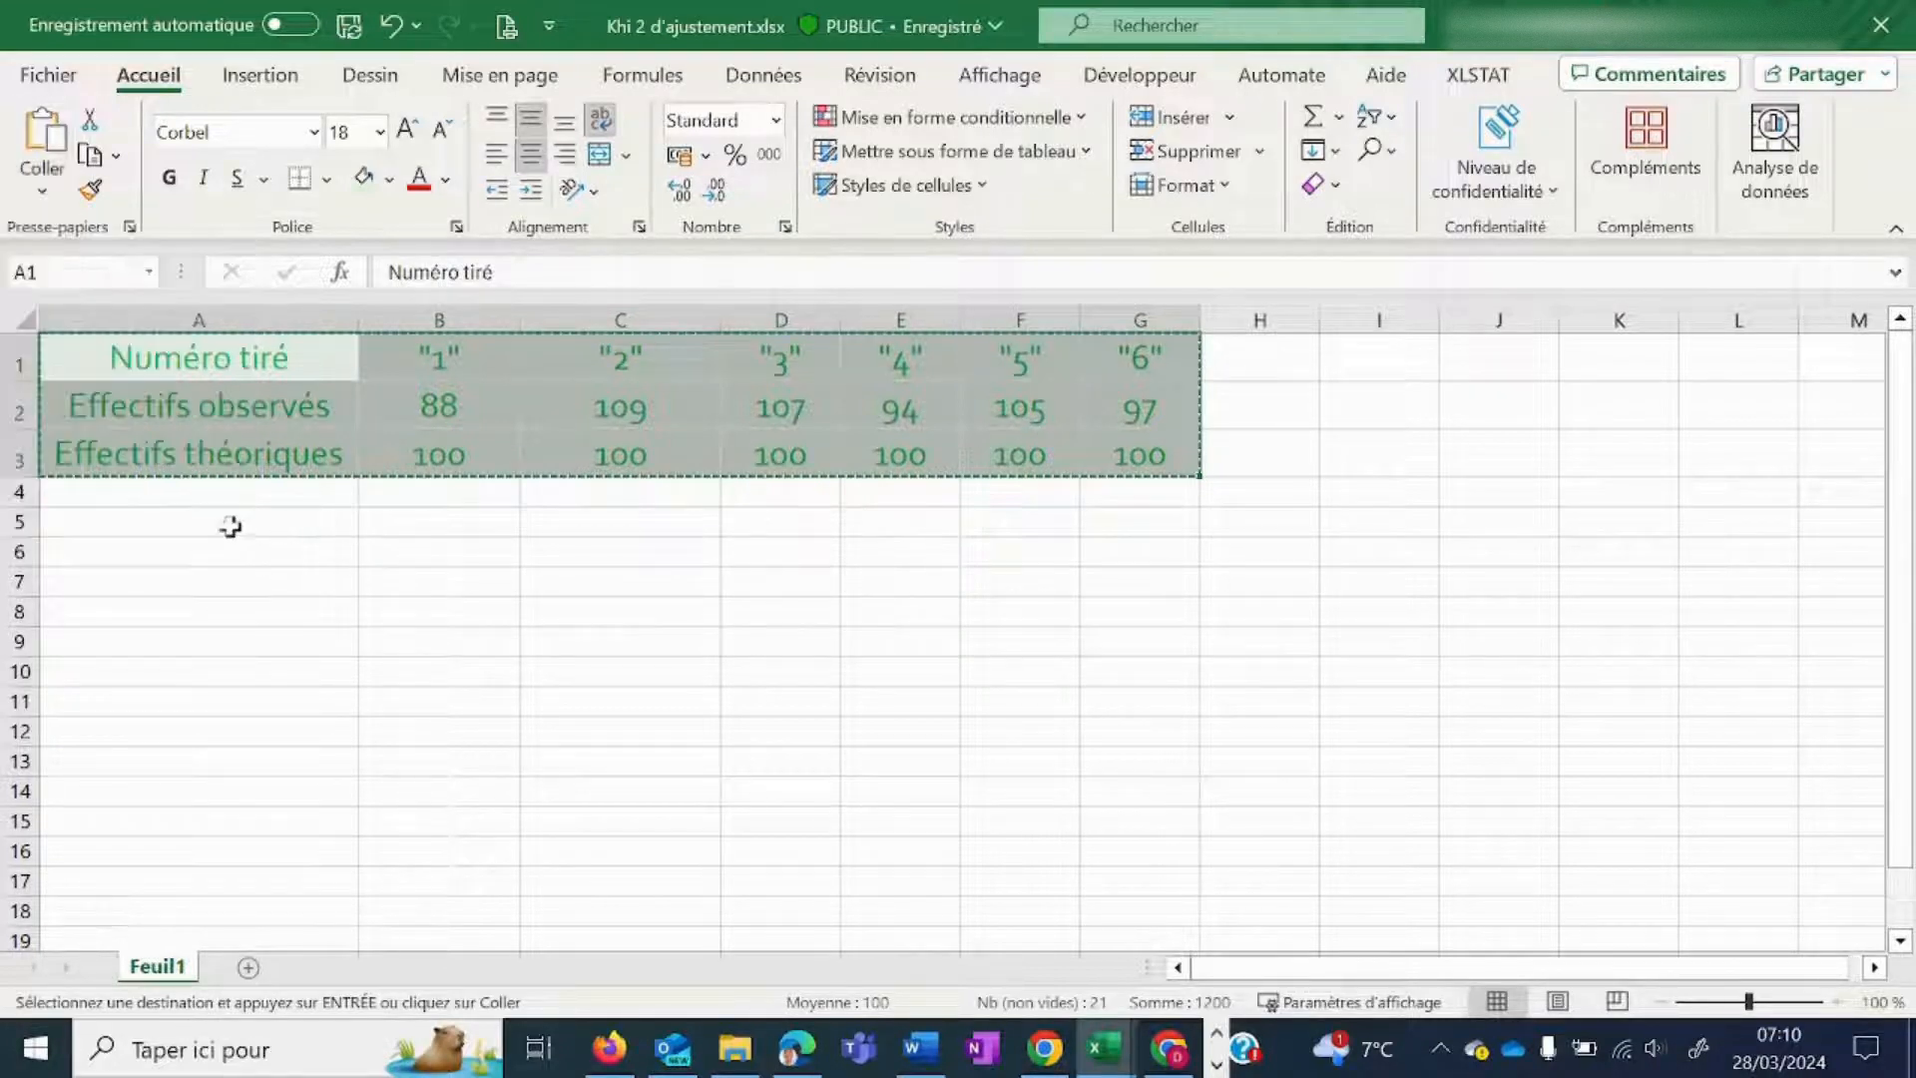
pyautogui.click(146, 550)
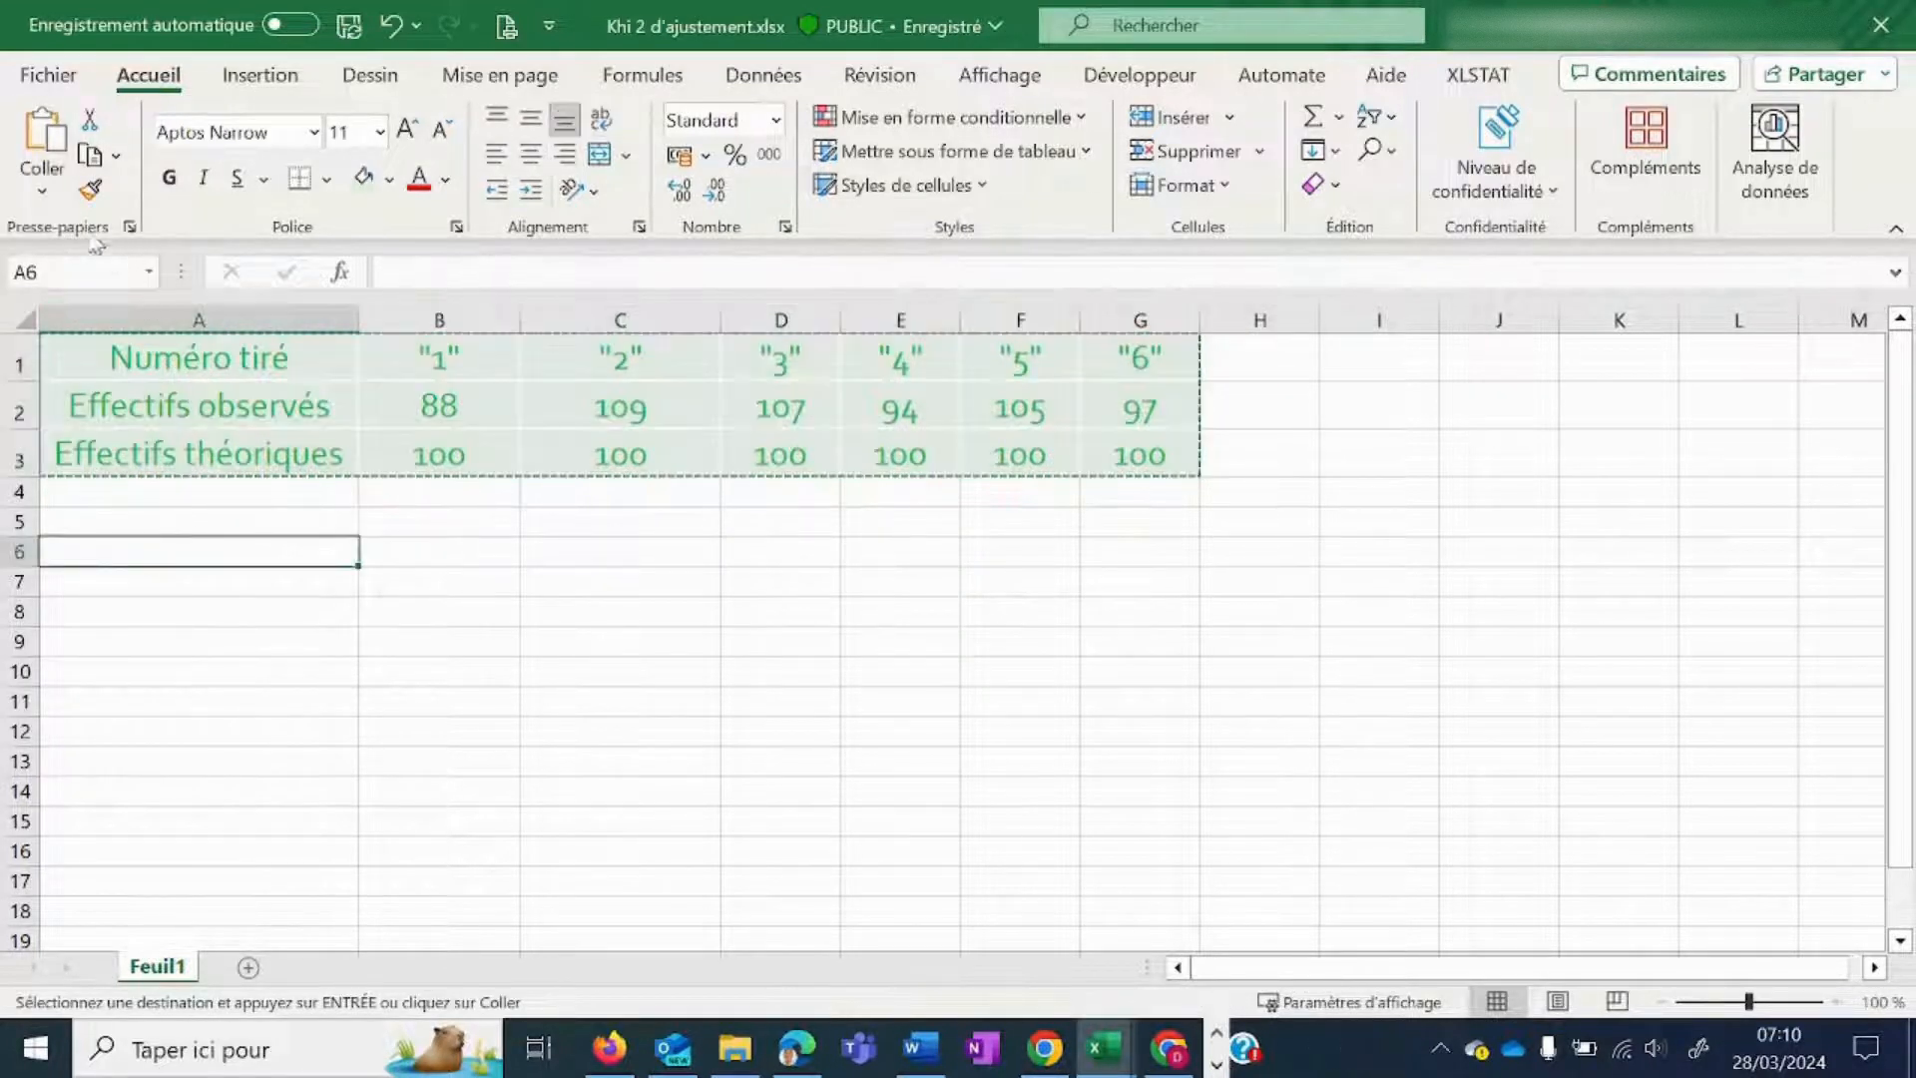
pyautogui.click(47, 192)
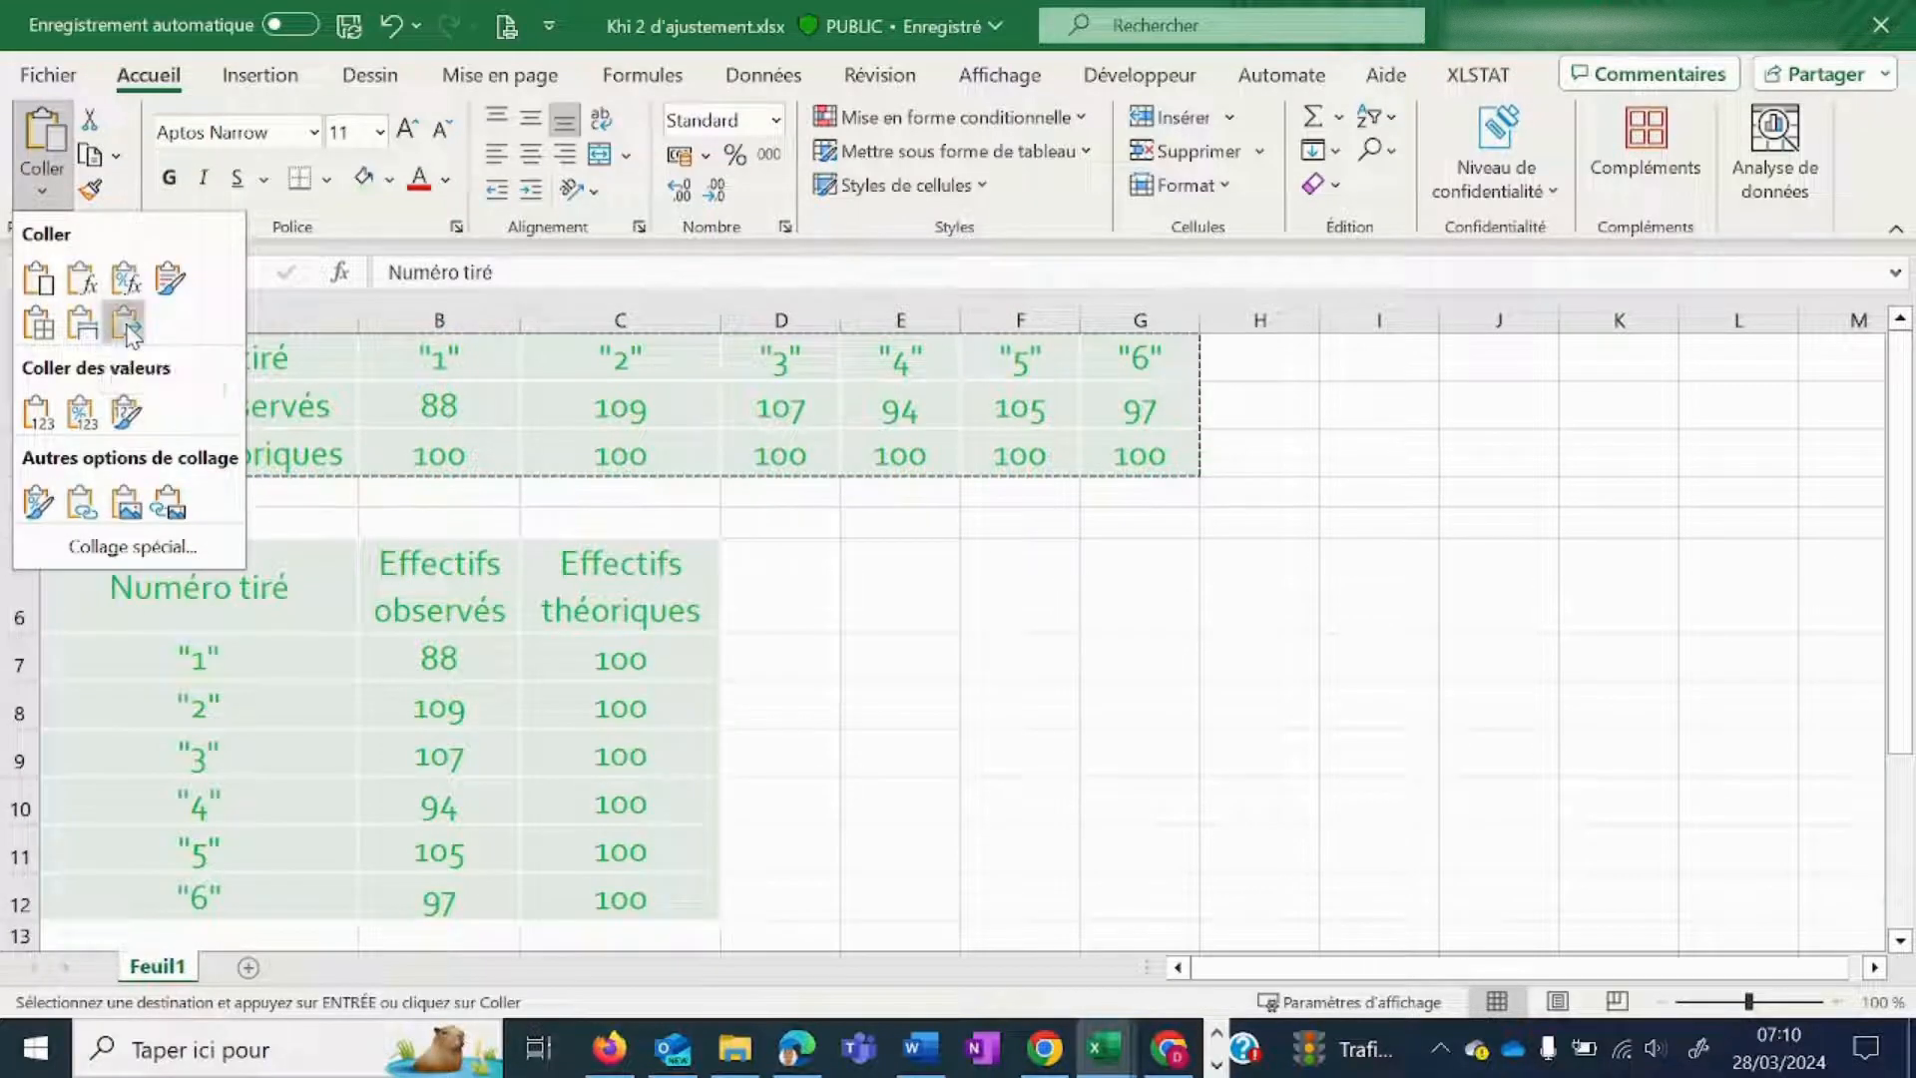
pyautogui.click(126, 324)
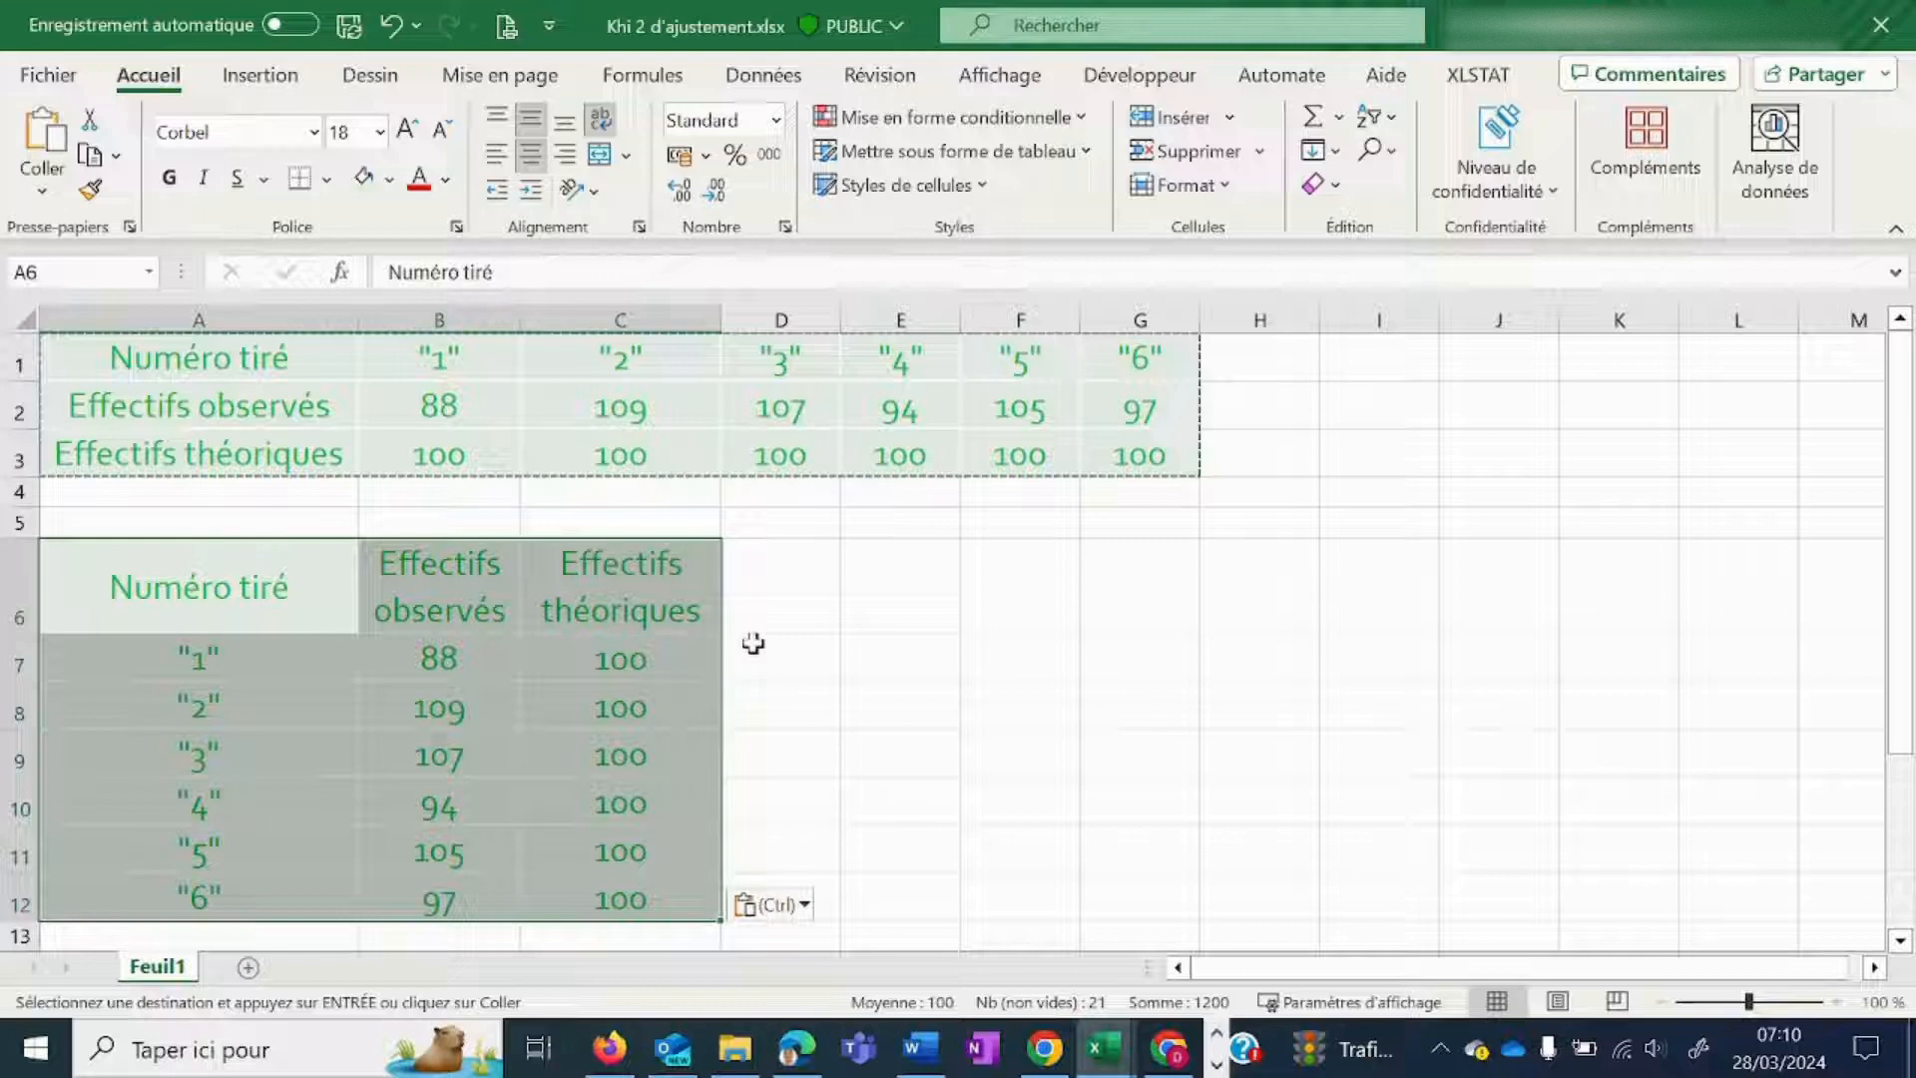
pyautogui.click(990, 694)
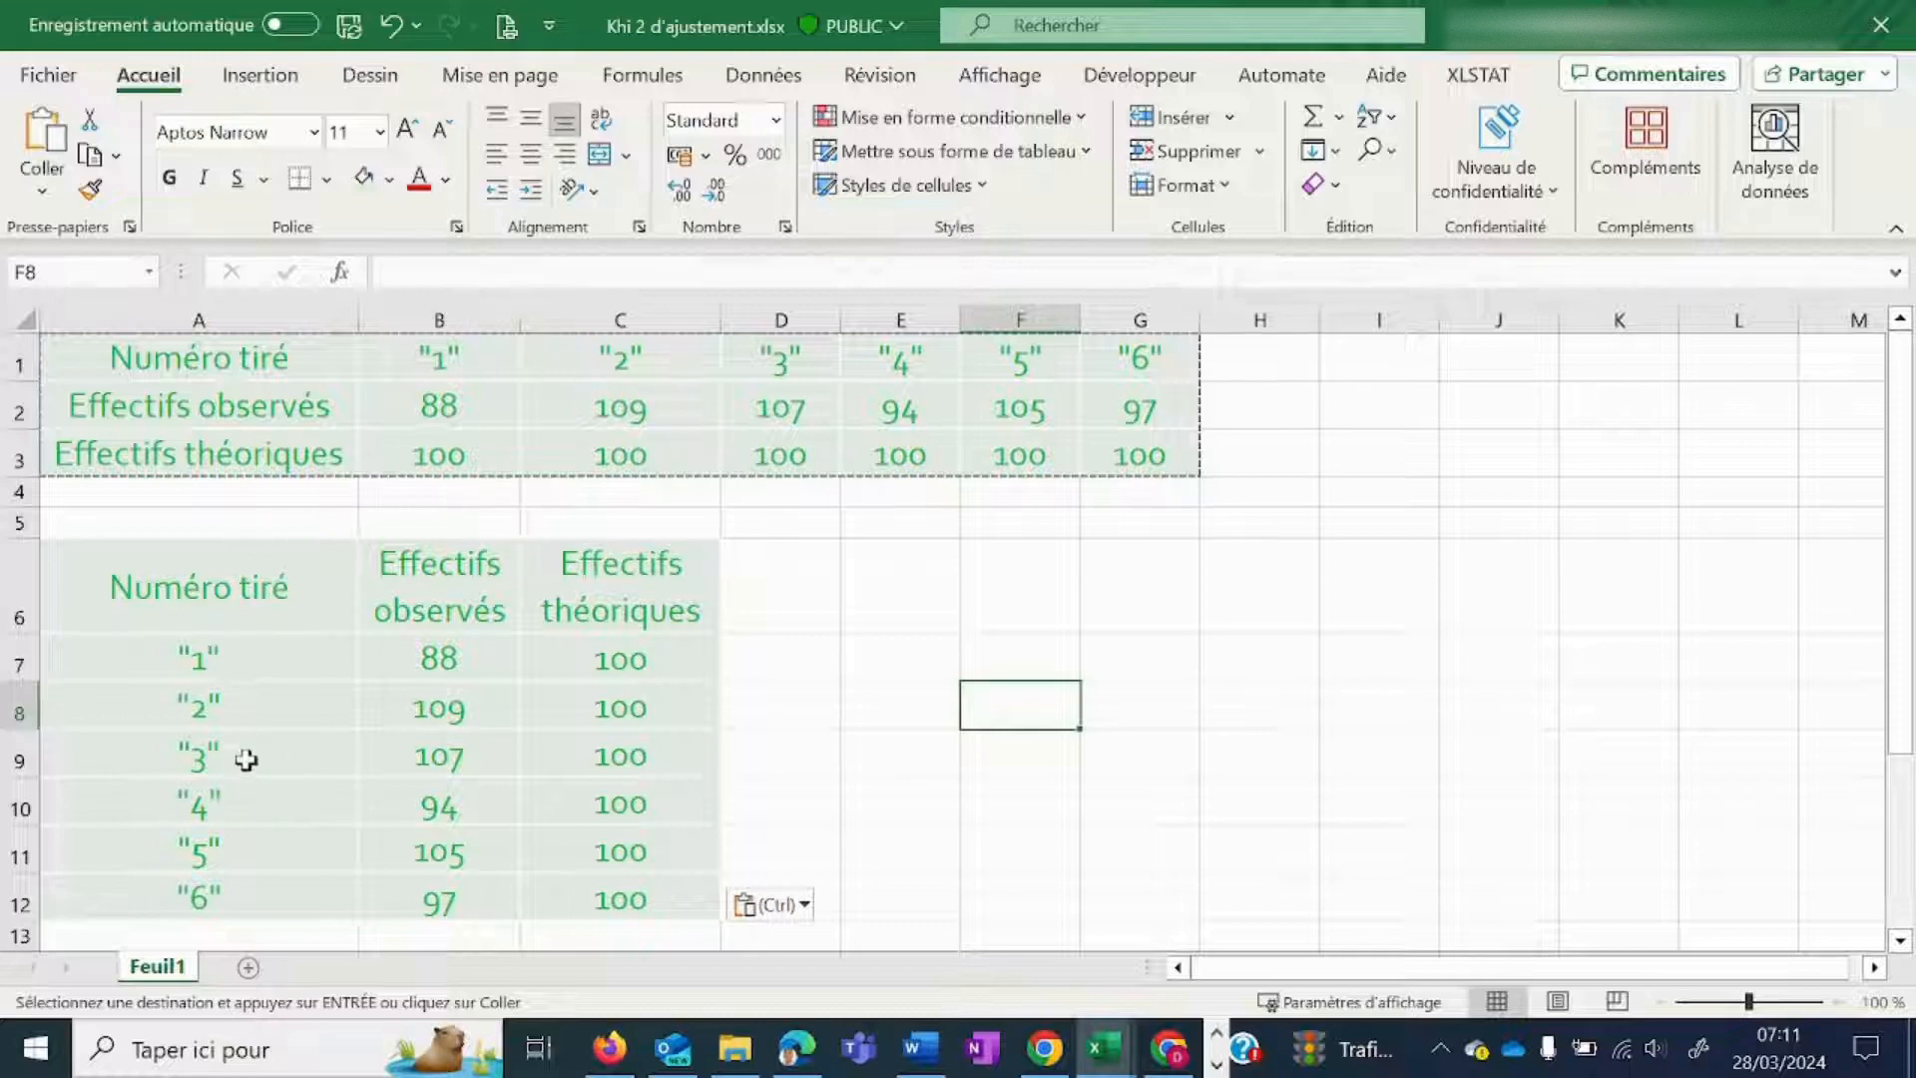
# - Open XLSTAT's multinomial goodness-of-fit test (Test d'ajustement multinomial) from the parametric tests
pyautogui.scroll(-1, 875, 628)
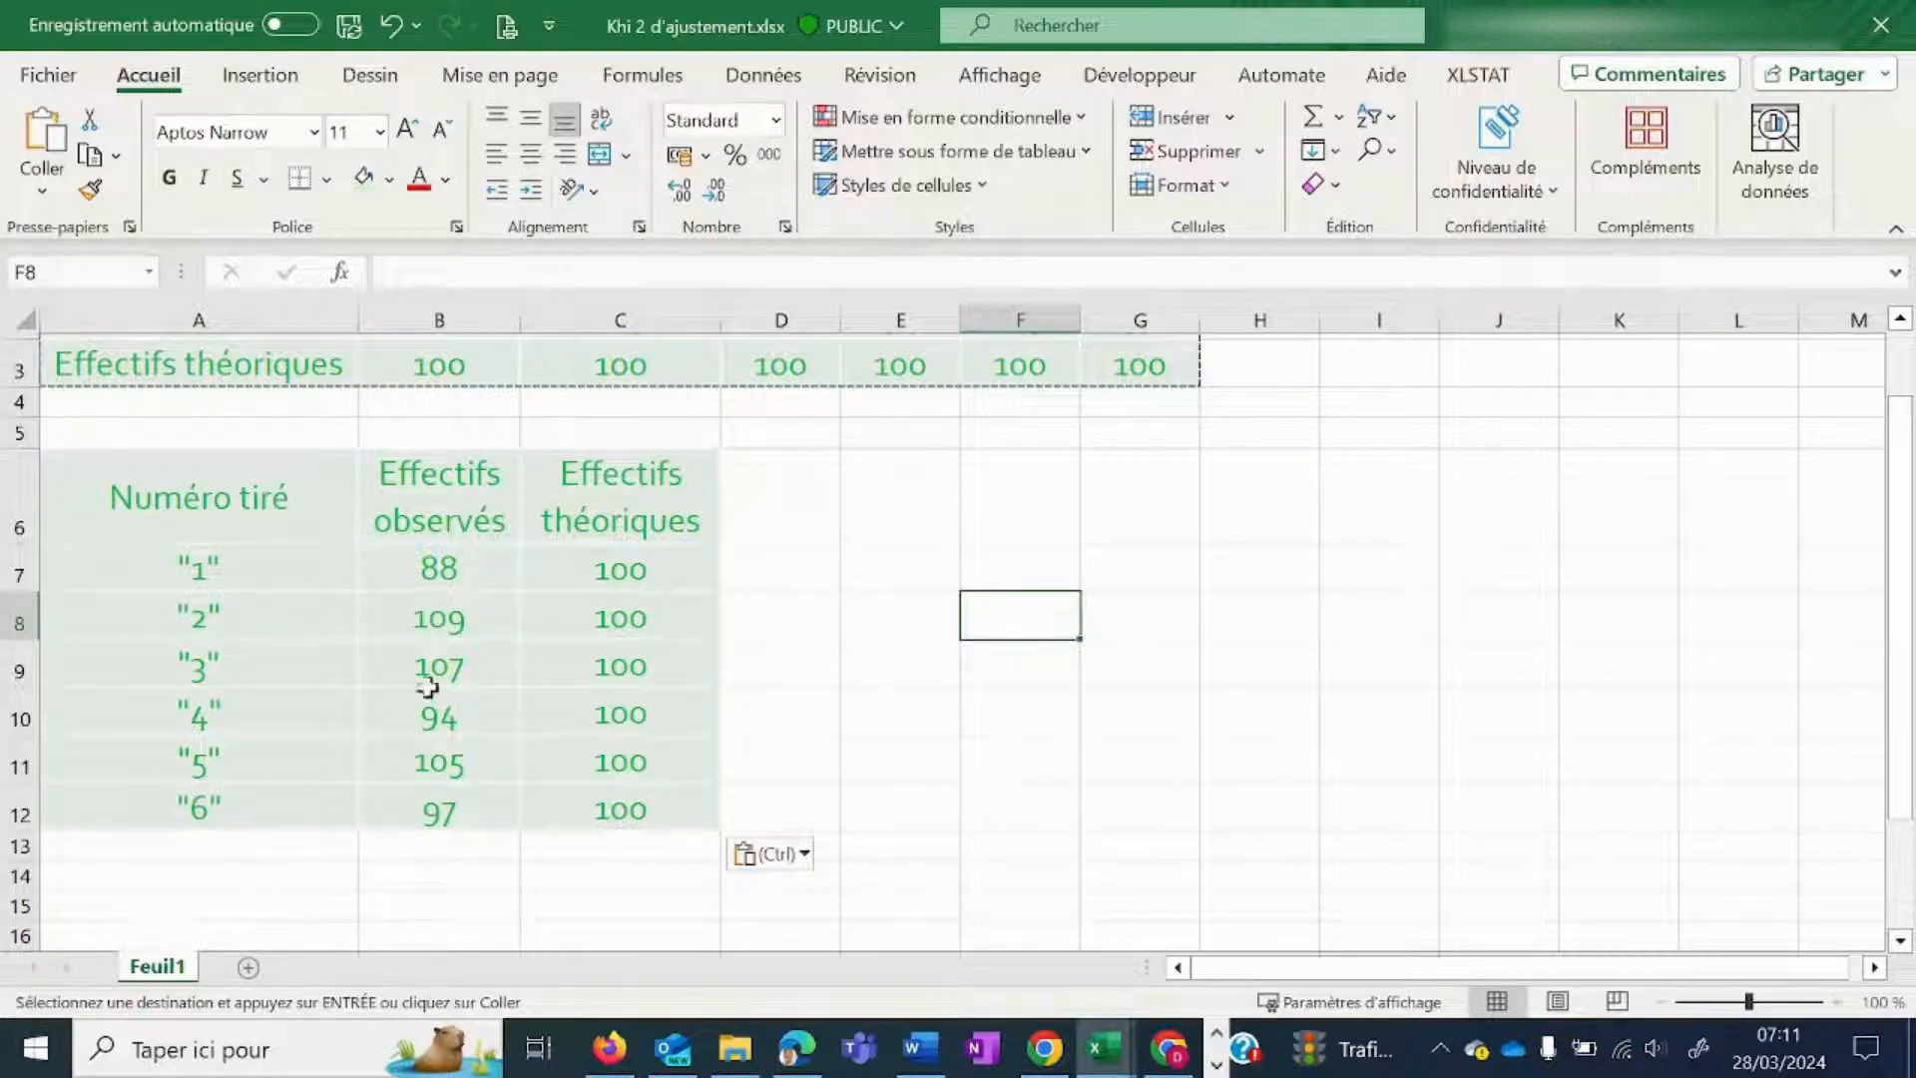
pyautogui.click(353, 317)
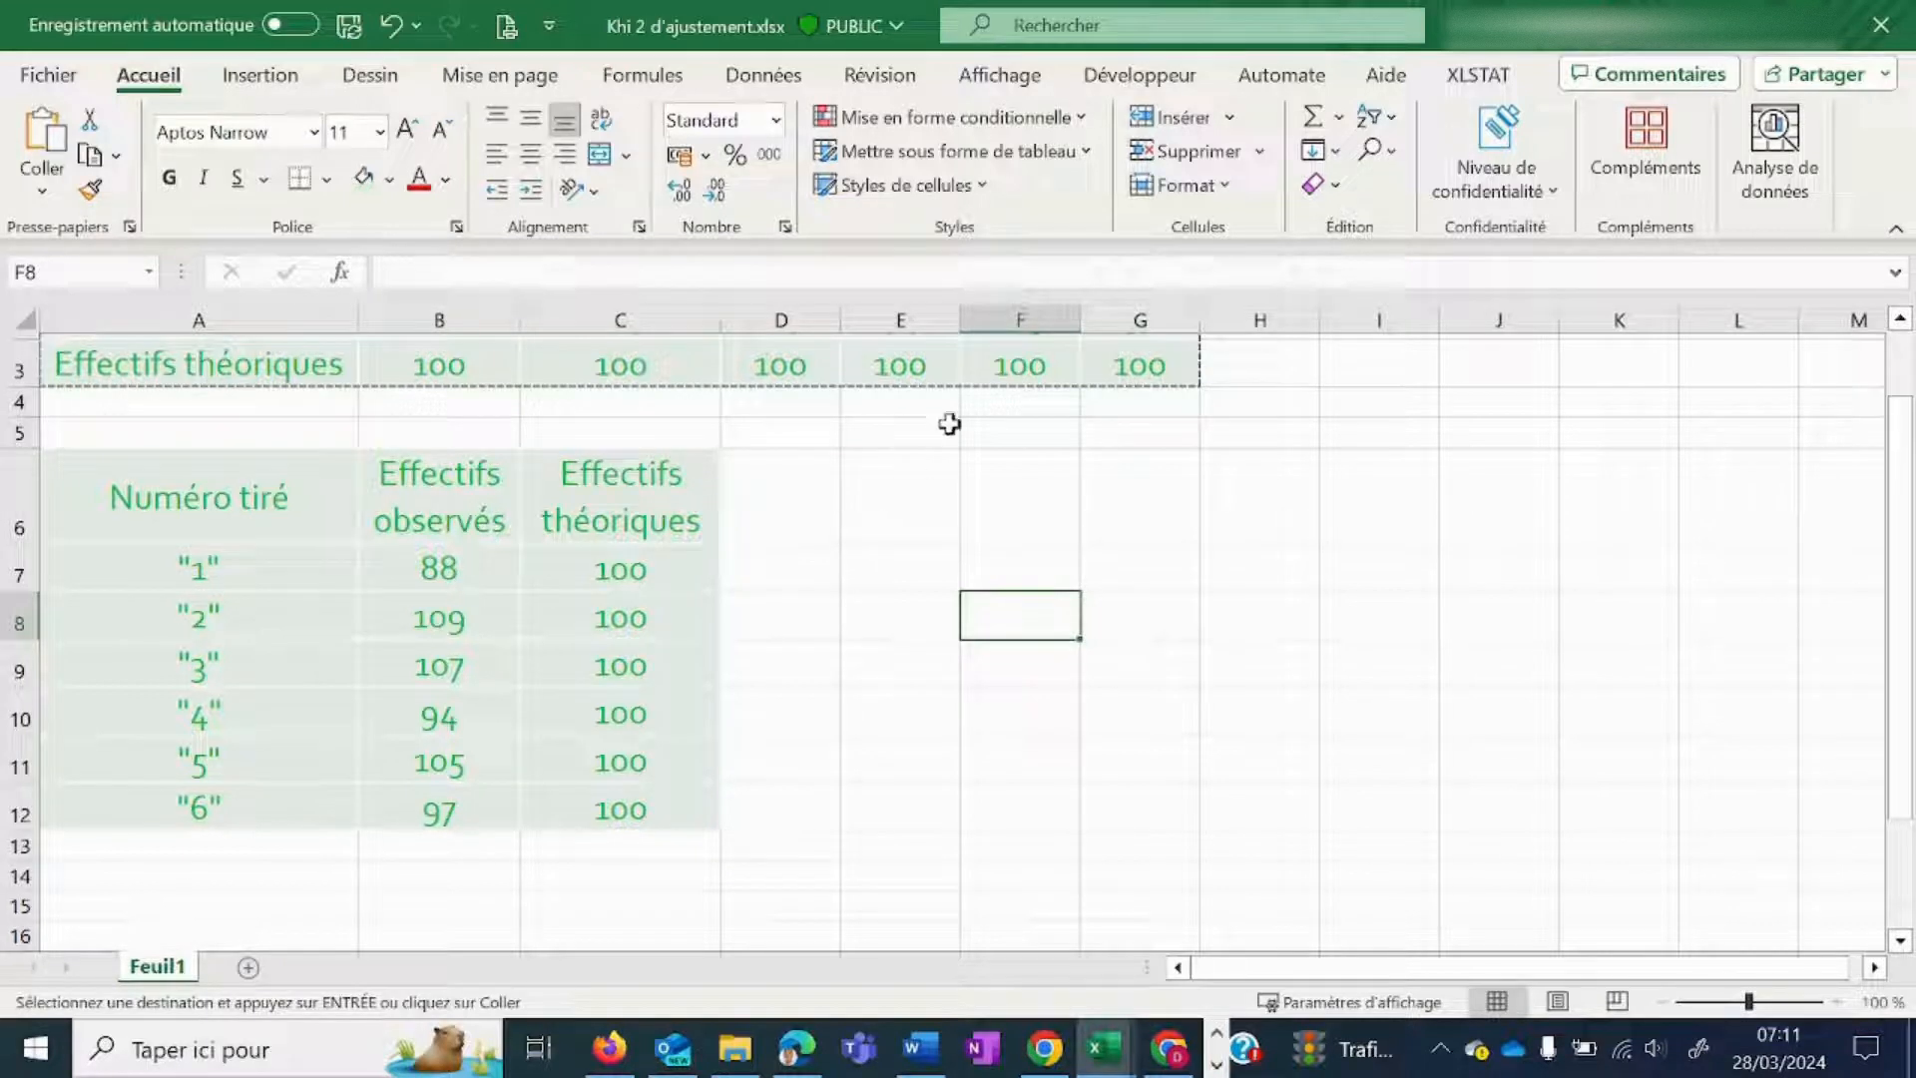
pyautogui.click(1475, 78)
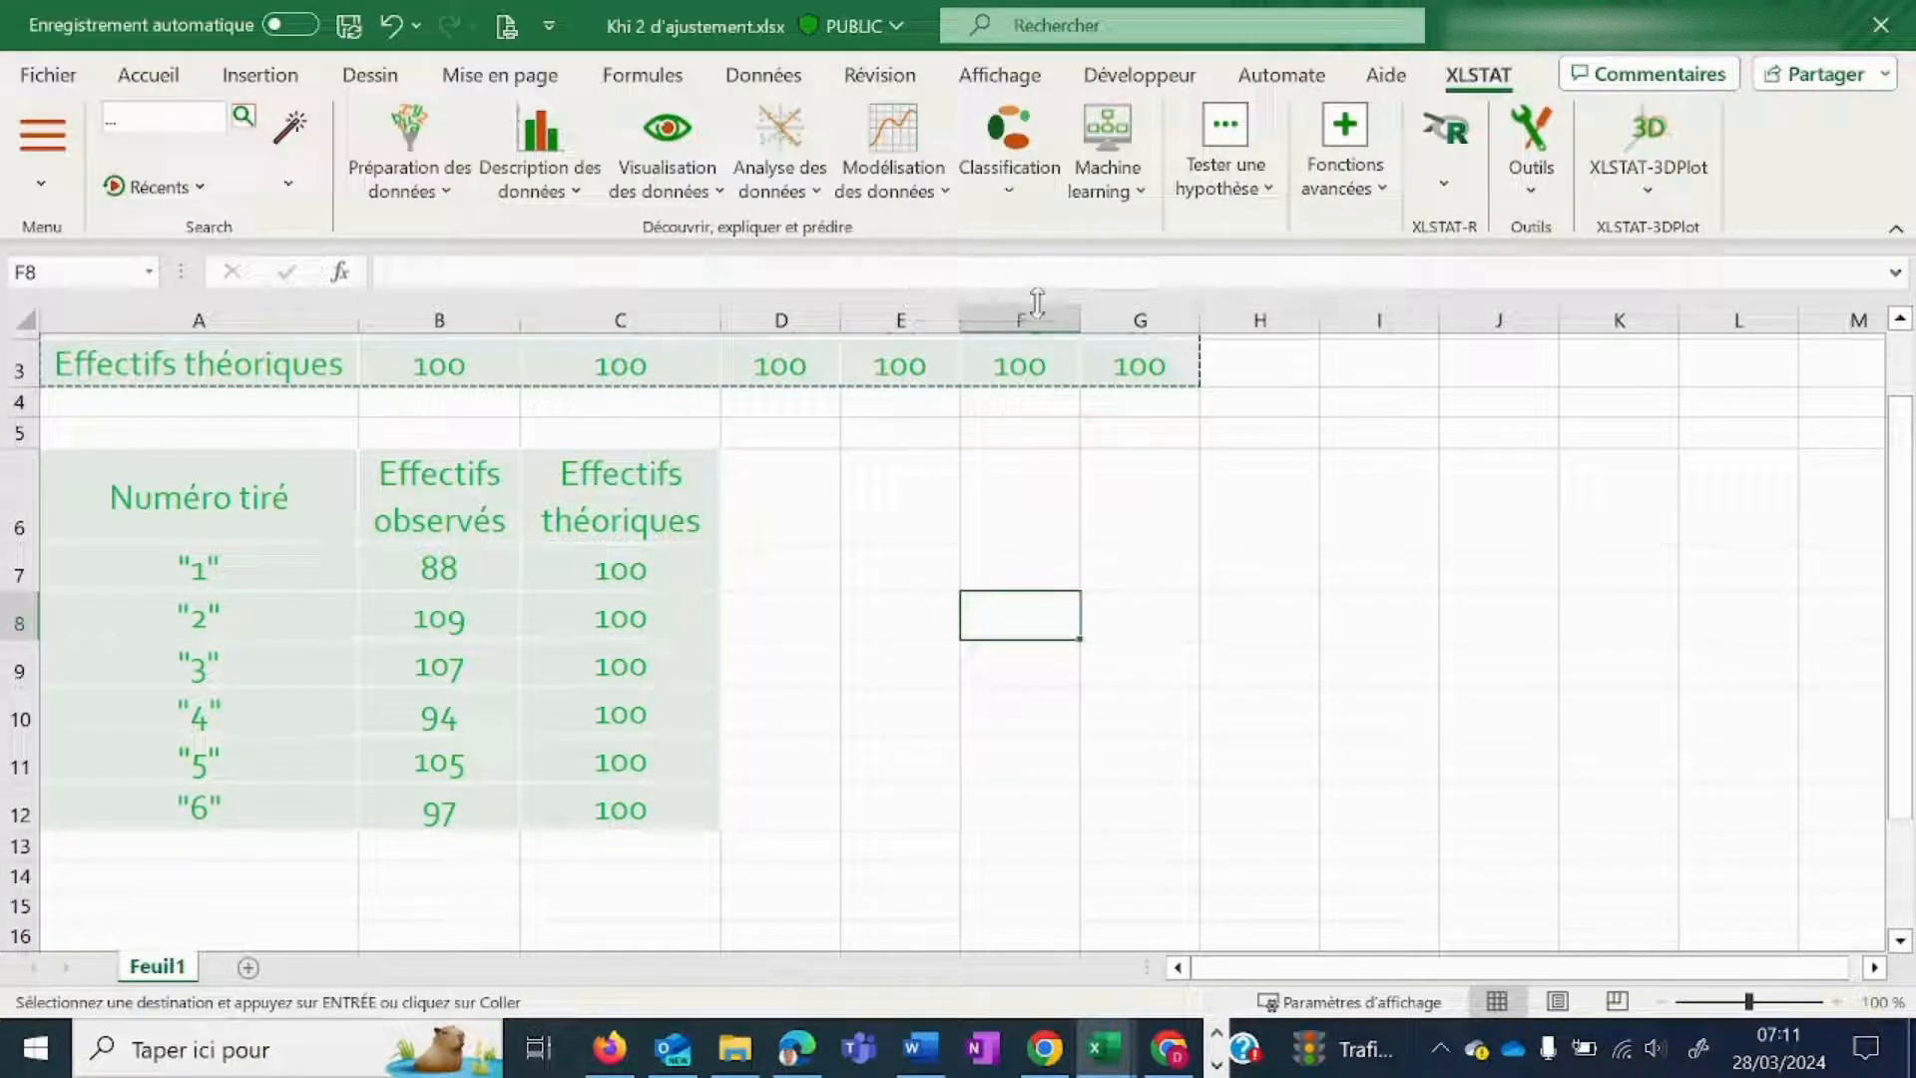
pyautogui.click(1252, 205)
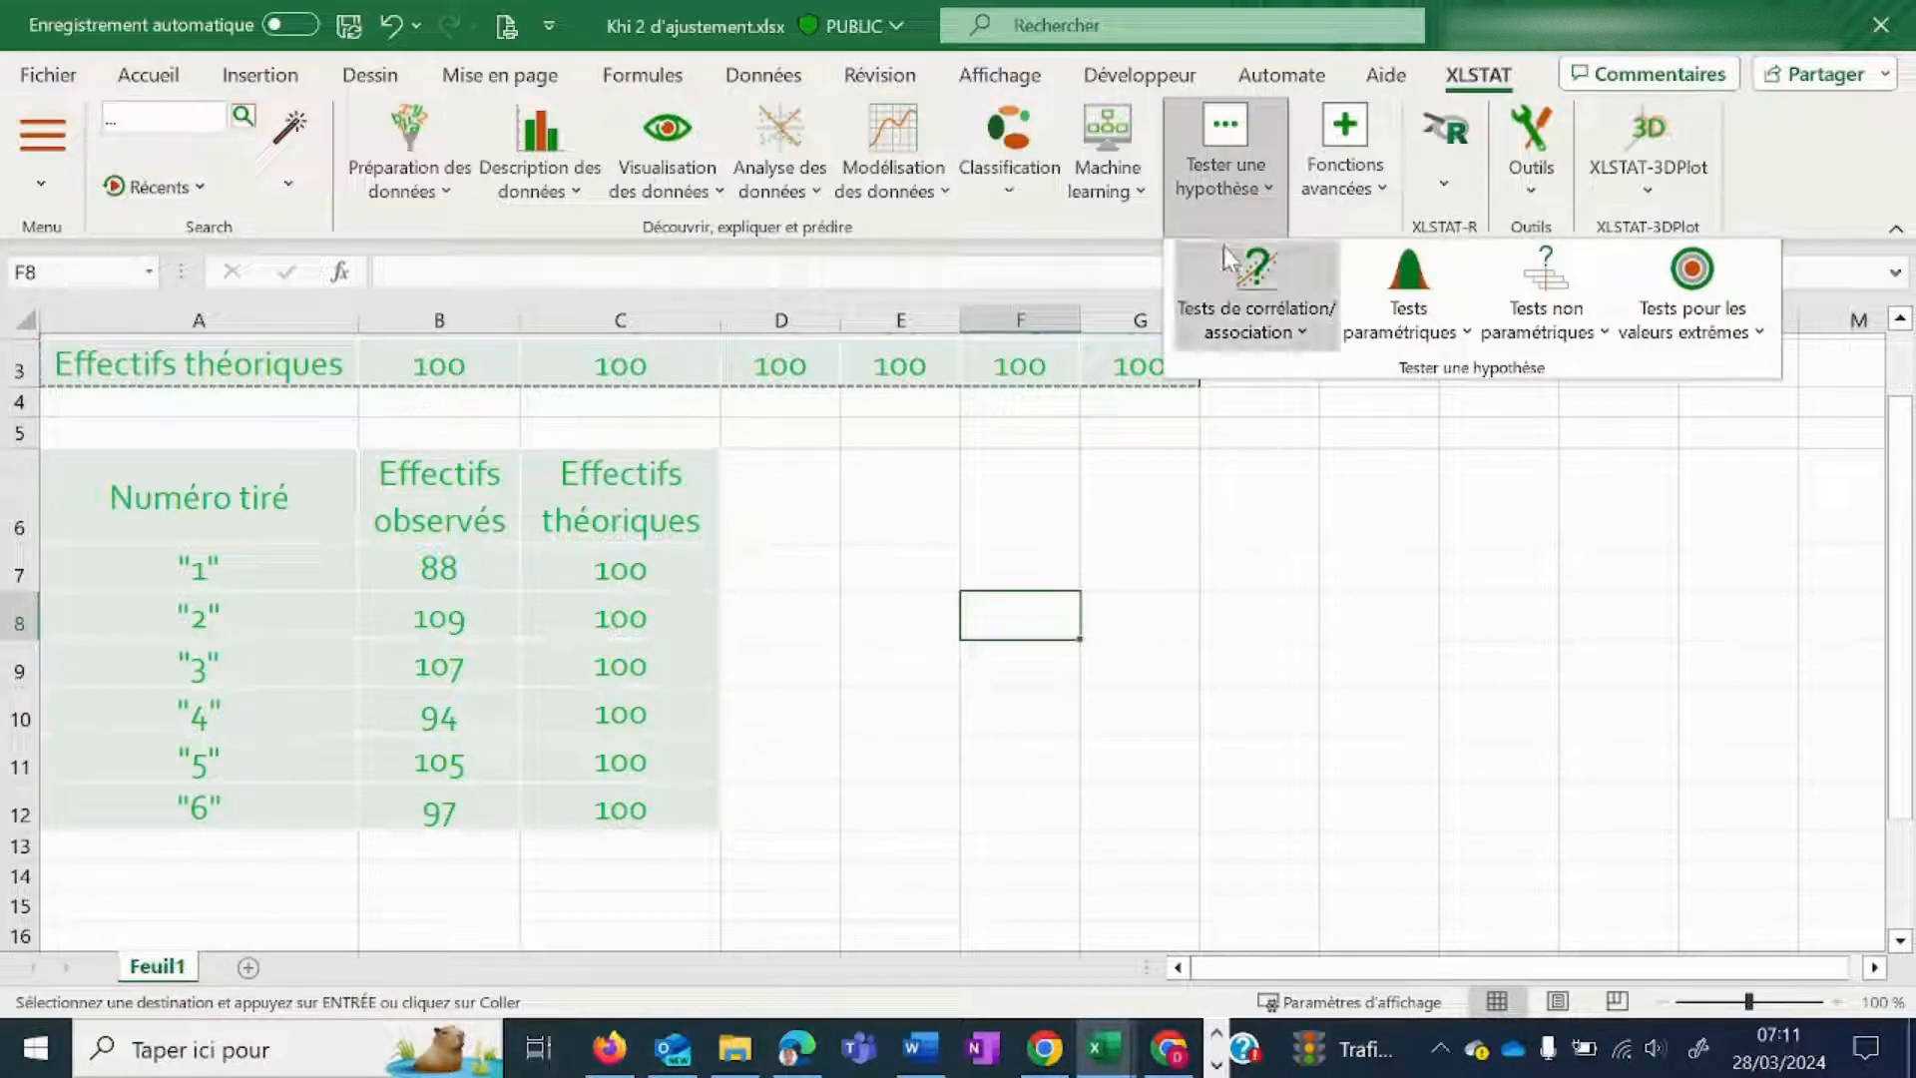
pyautogui.click(1441, 339)
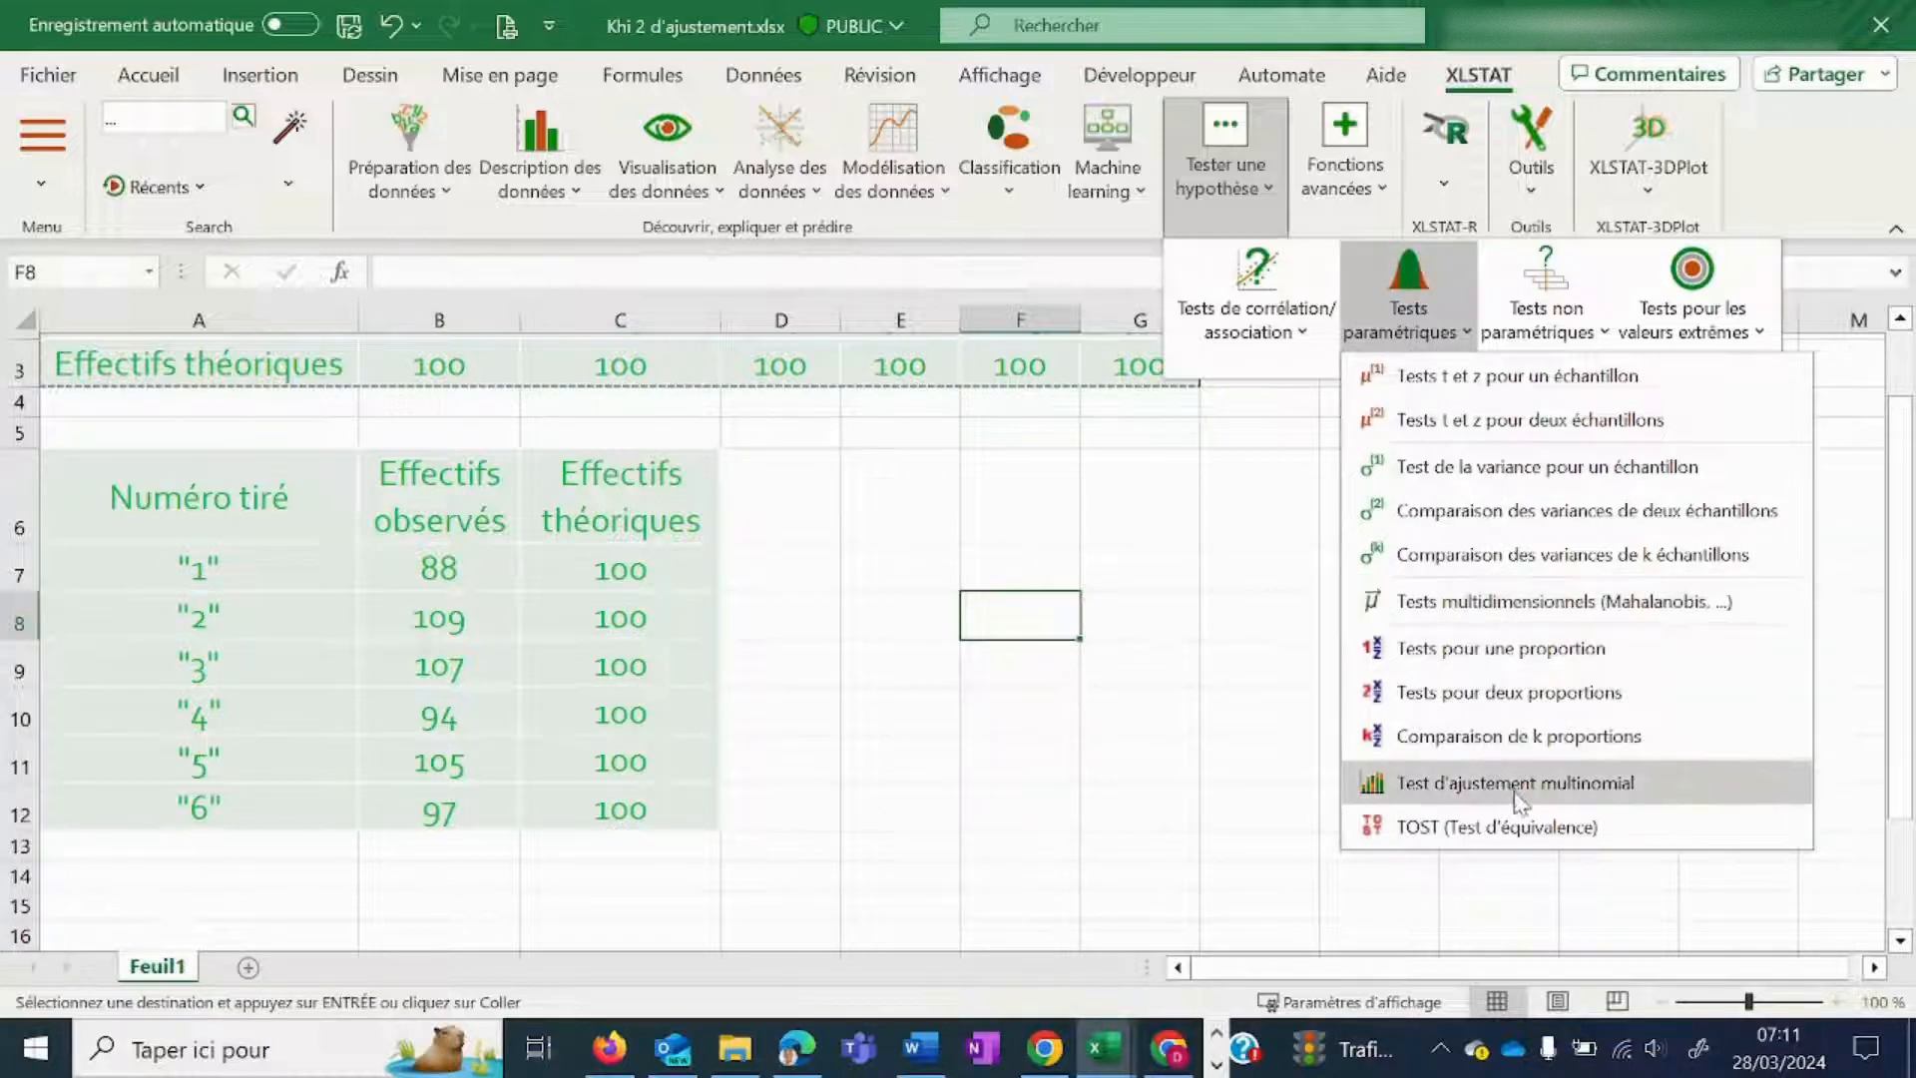
pyautogui.click(1659, 797)
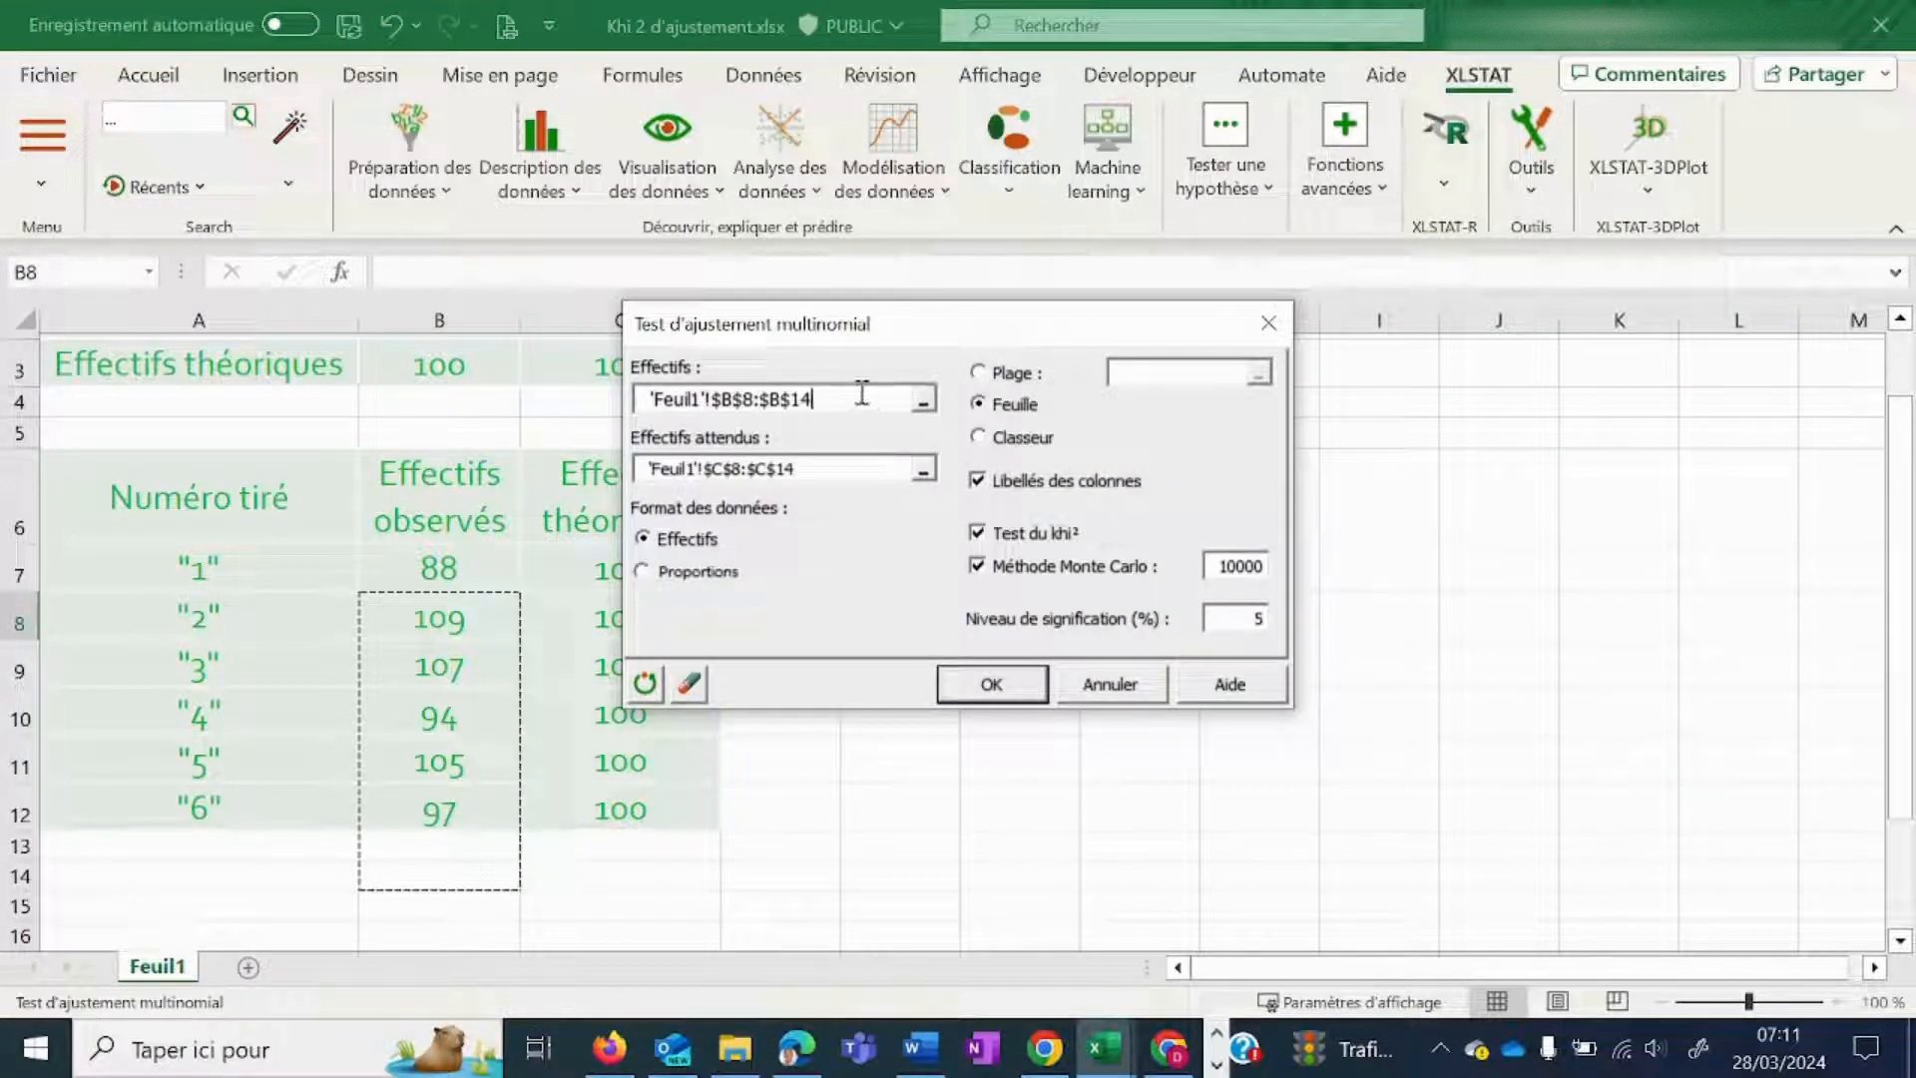
# - Set the test's Effectifs to Feuil1!$B$6:$B$12 and its Effectifs attendus to Feuil1!$C$6:$C$12, including the column headings
pyautogui.moveTo(858, 327); pyautogui.dragTo(1198, 321)
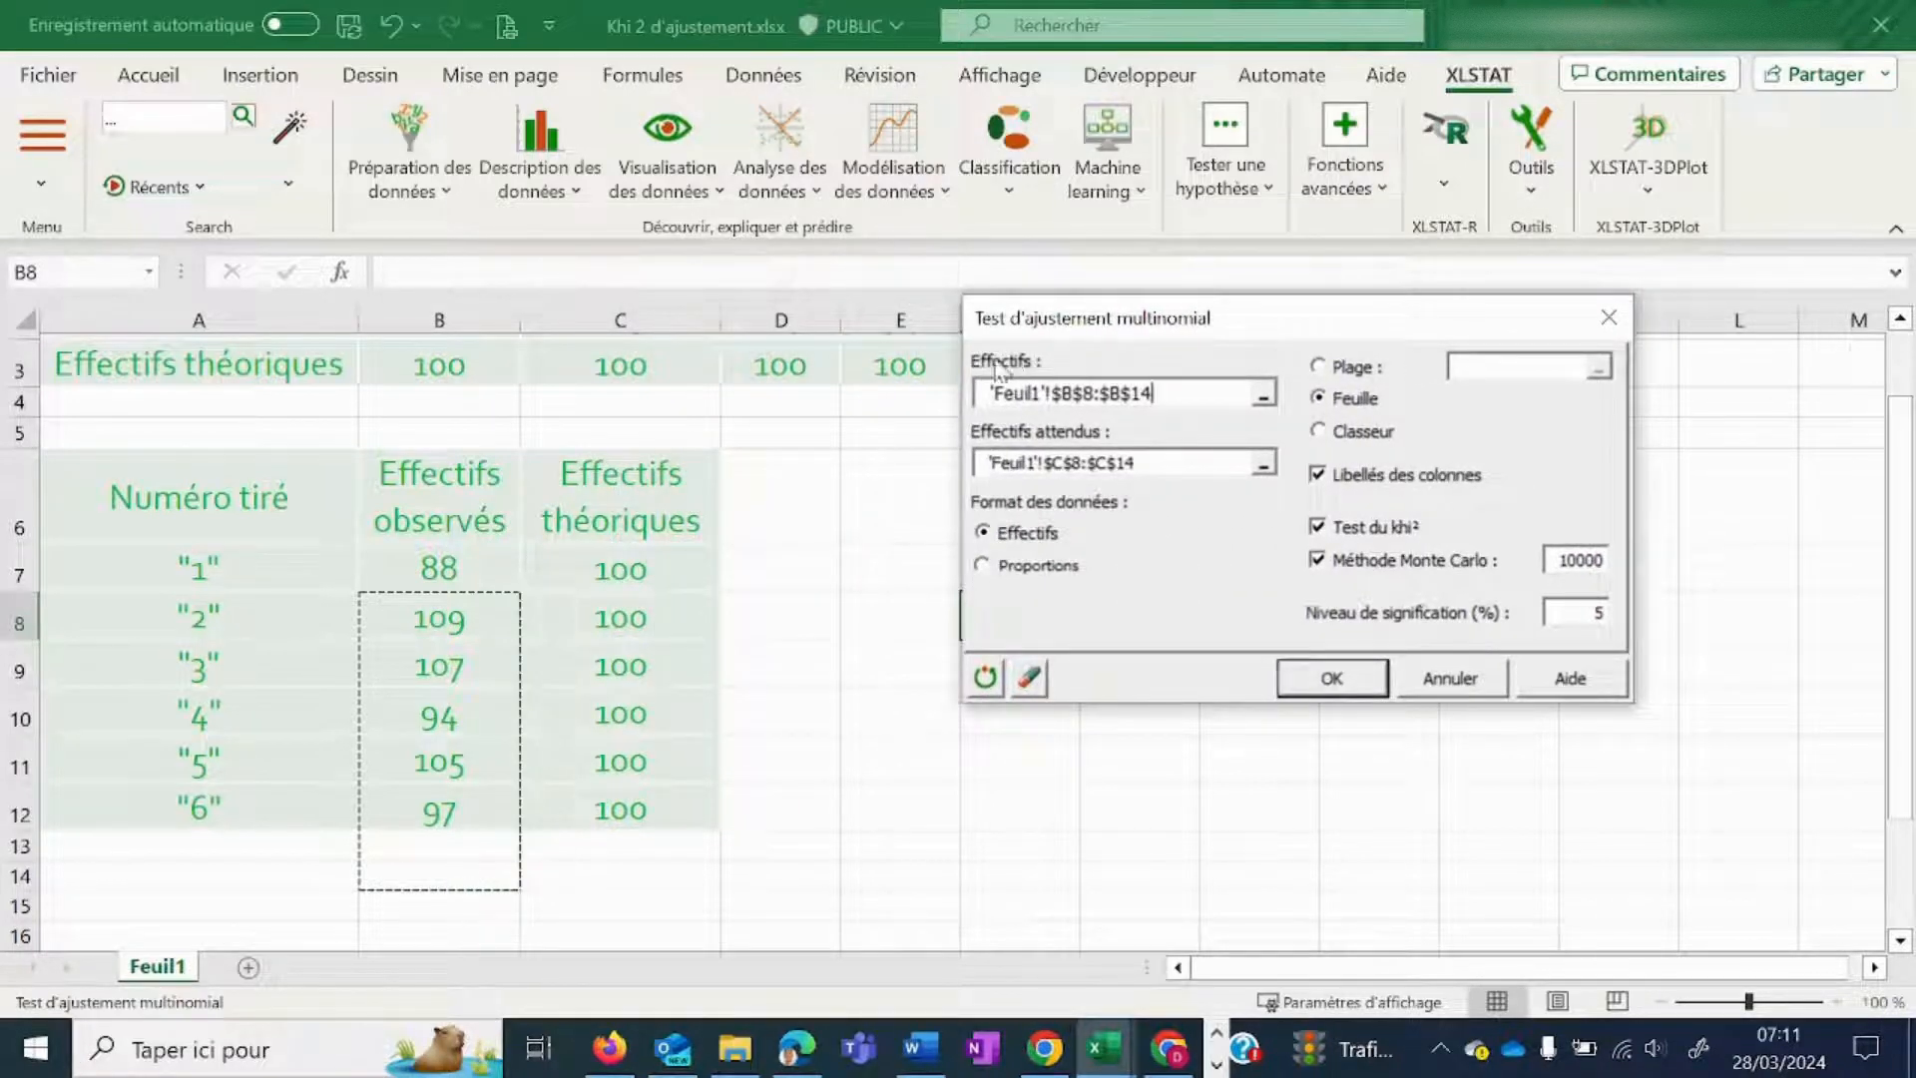
pyautogui.click(1193, 405)
pyautogui.moveTo(1149, 394); pyautogui.dragTo(983, 394)
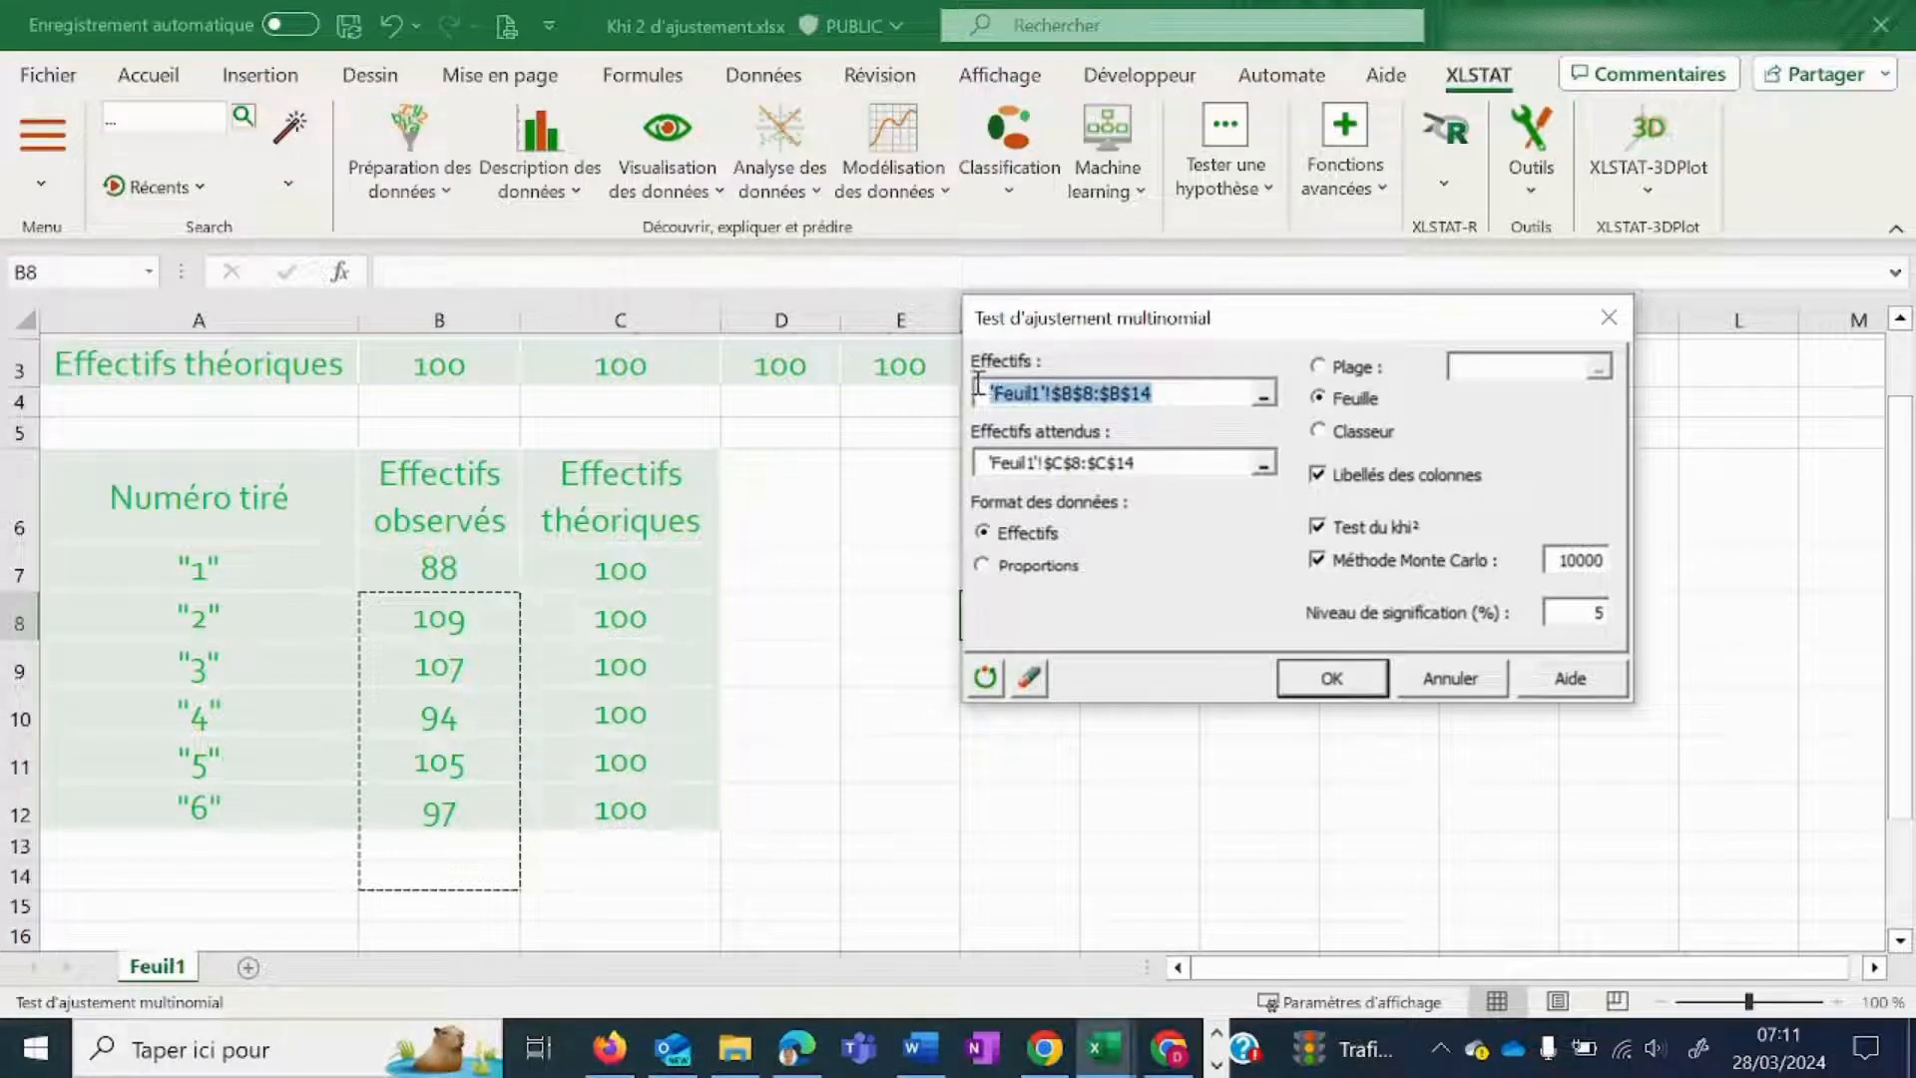
pyautogui.moveTo(444, 516); pyautogui.dragTo(440, 810)
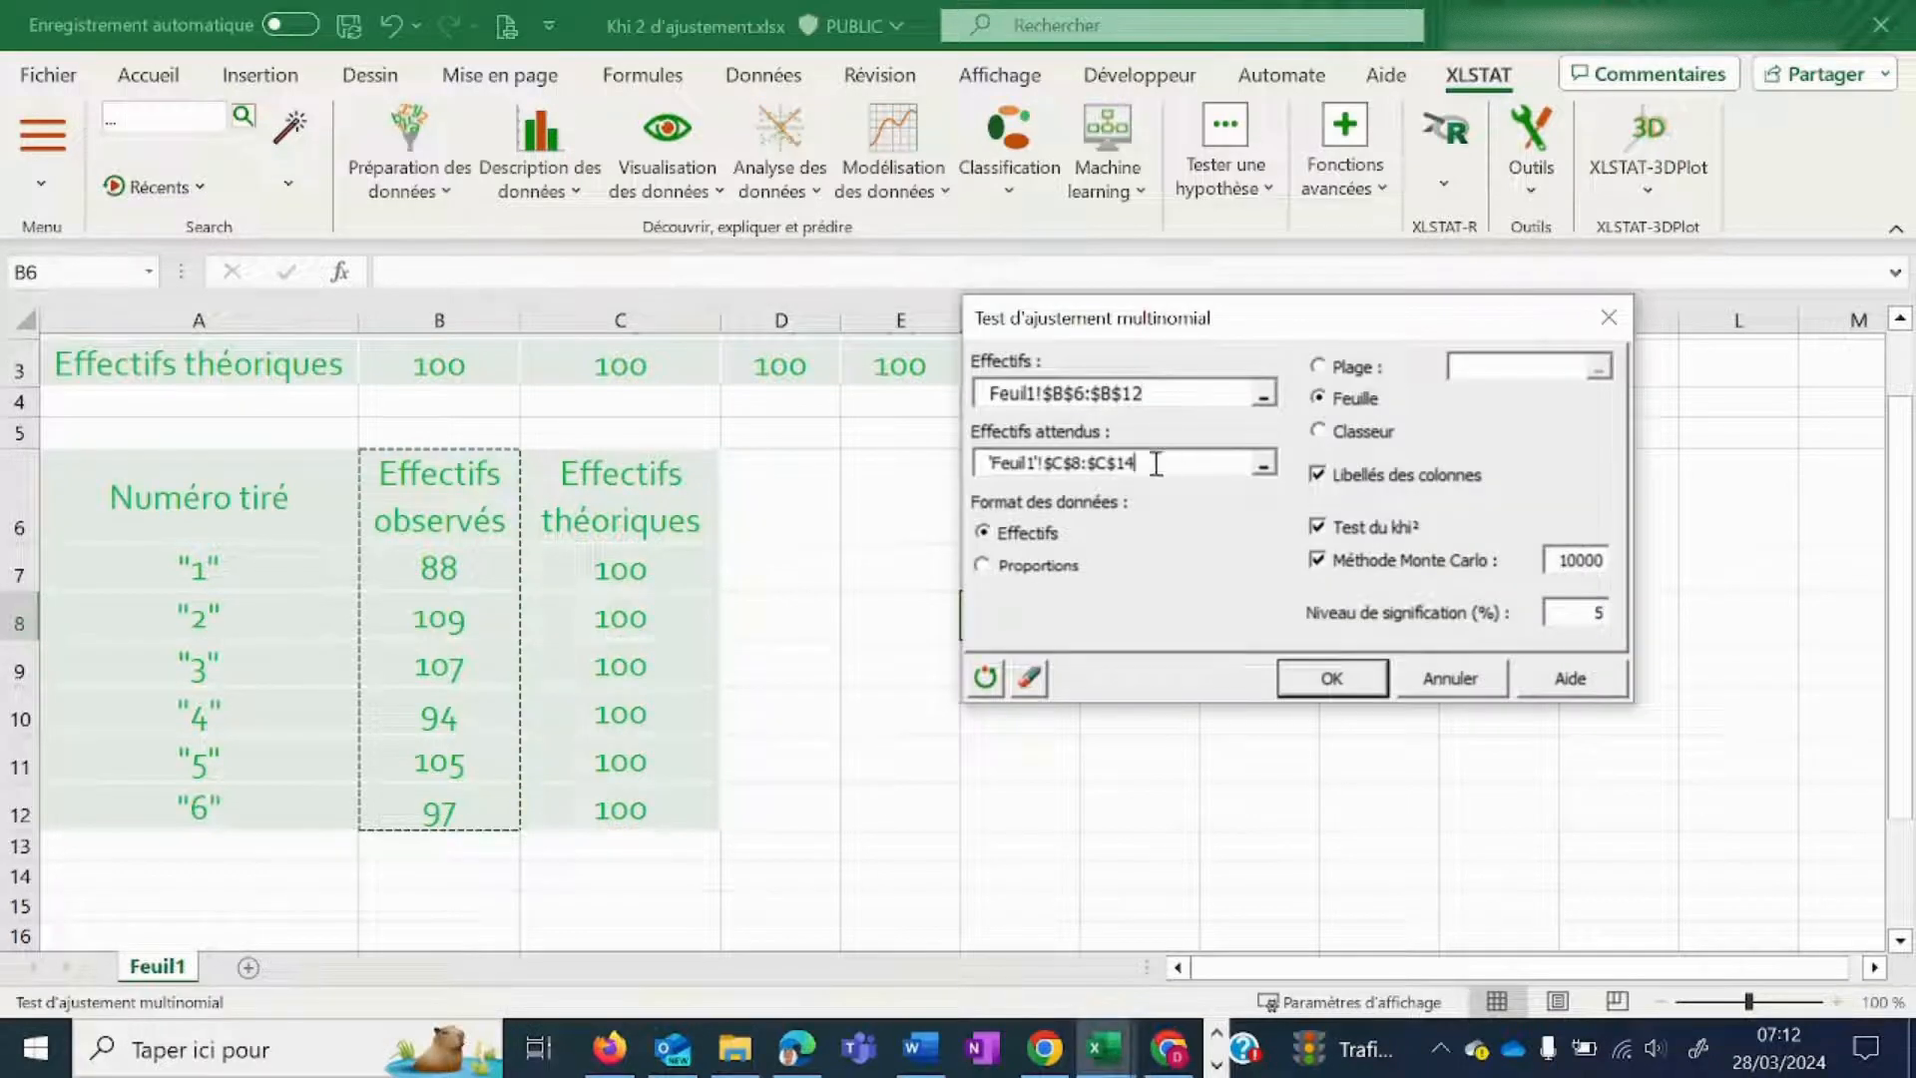
pyautogui.moveTo(1146, 462); pyautogui.dragTo(959, 459)
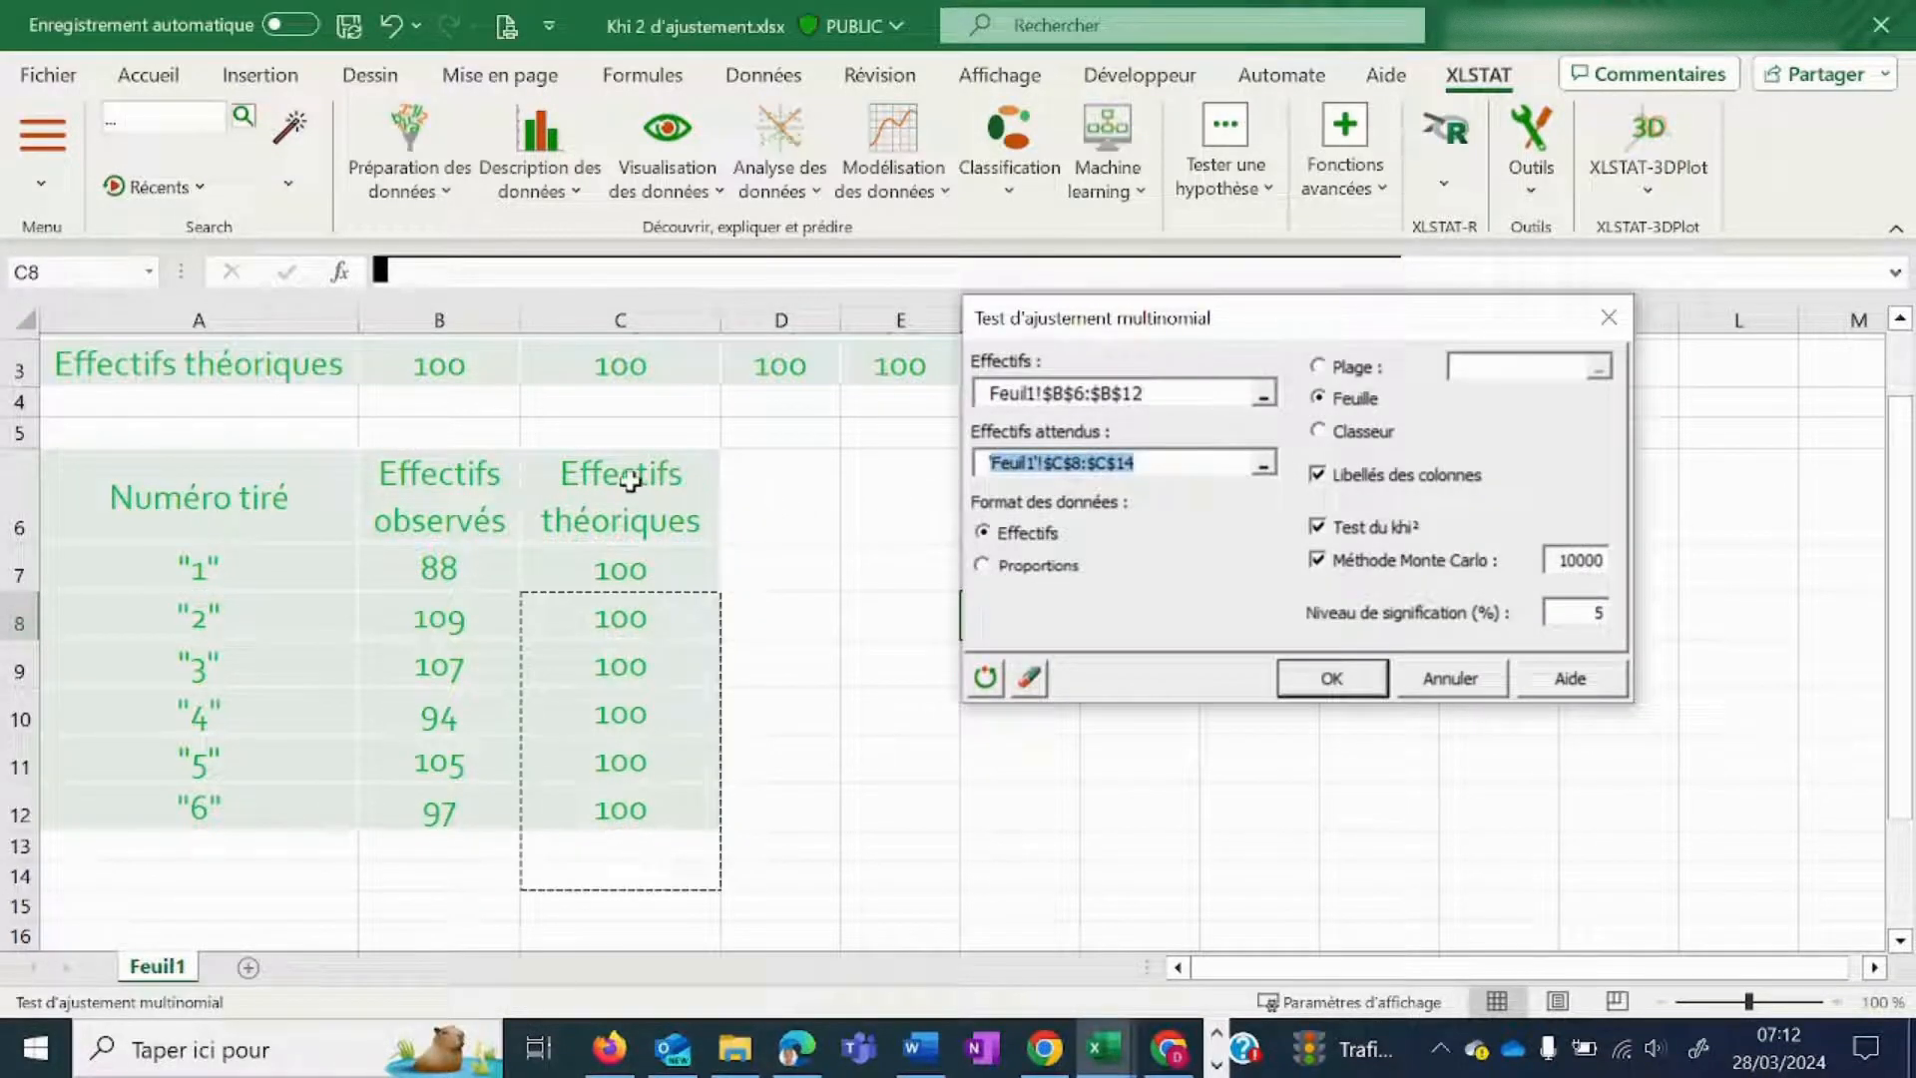
pyautogui.moveTo(629, 479); pyautogui.dragTo(644, 807)
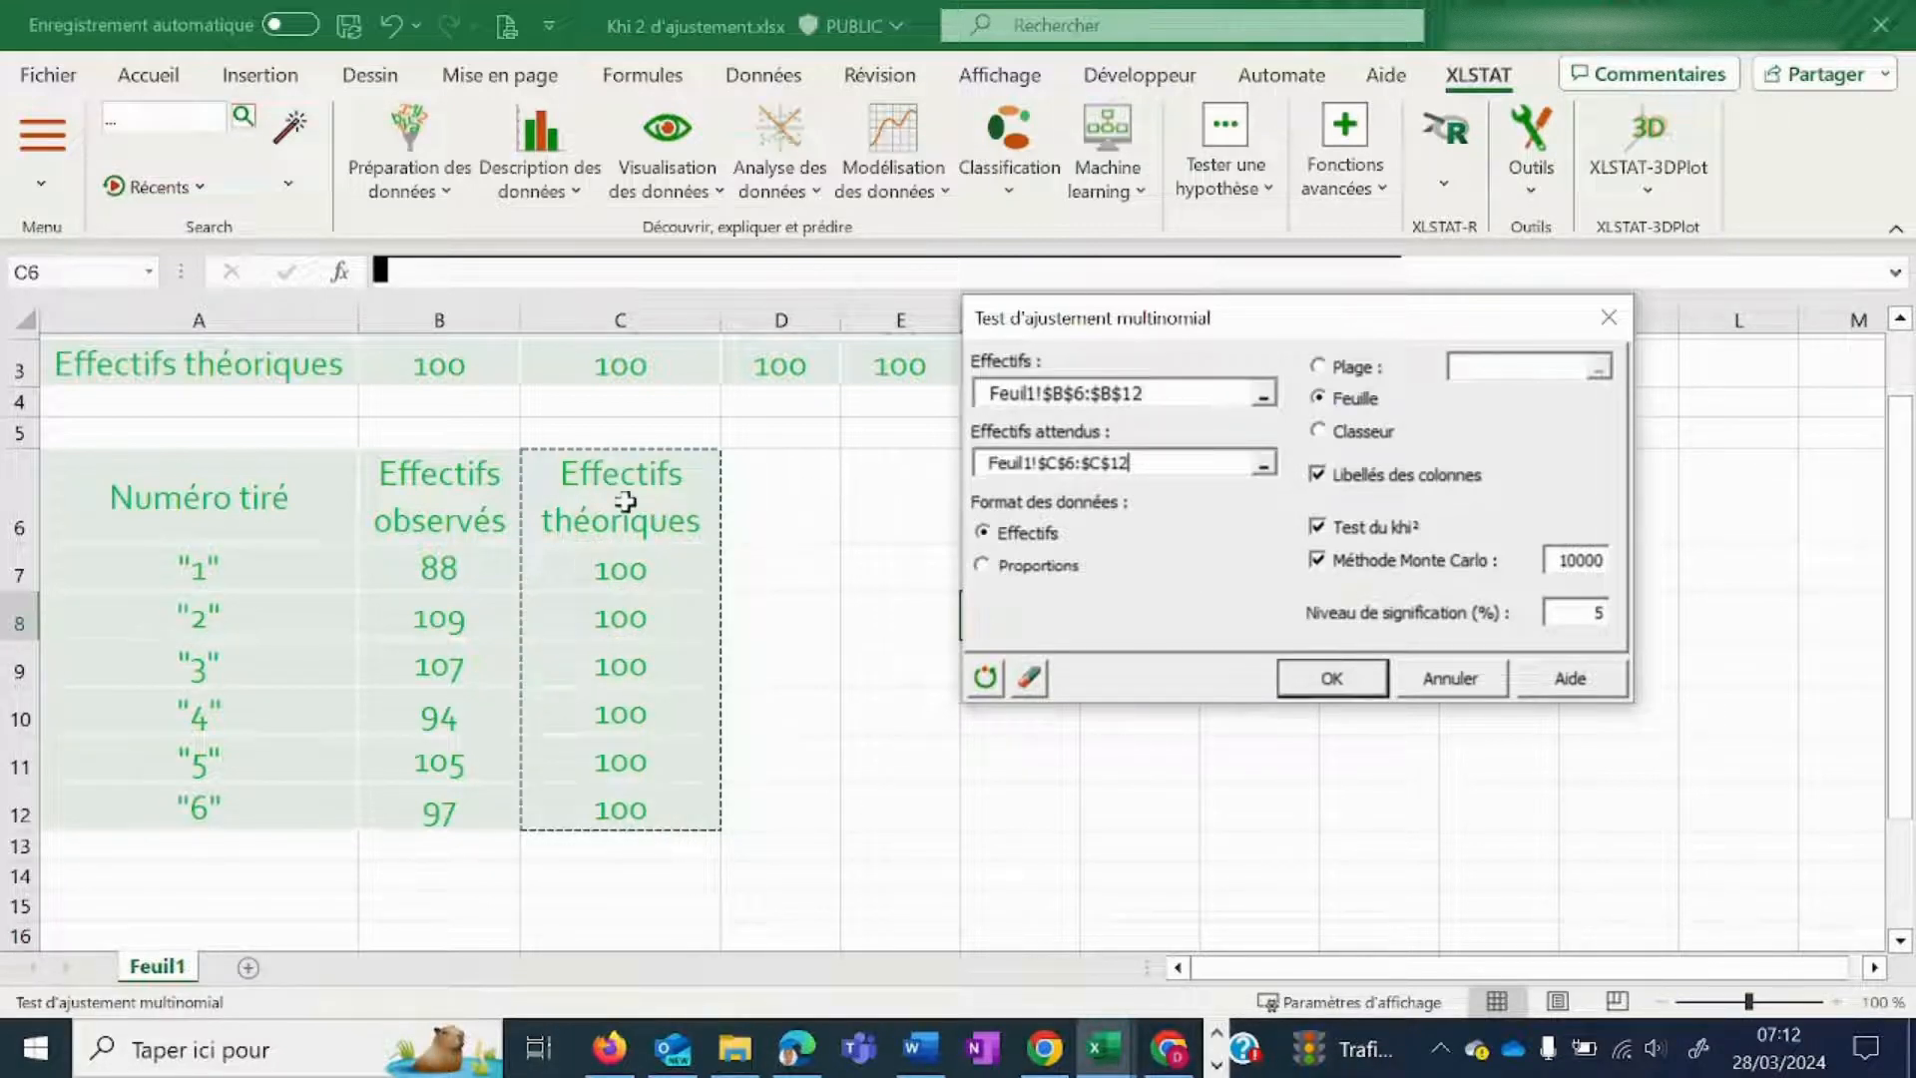
# - Turn off the Monte Carlo method and run the multinomial goodness-of-fit test with the listed selections
pyautogui.click(1318, 561)
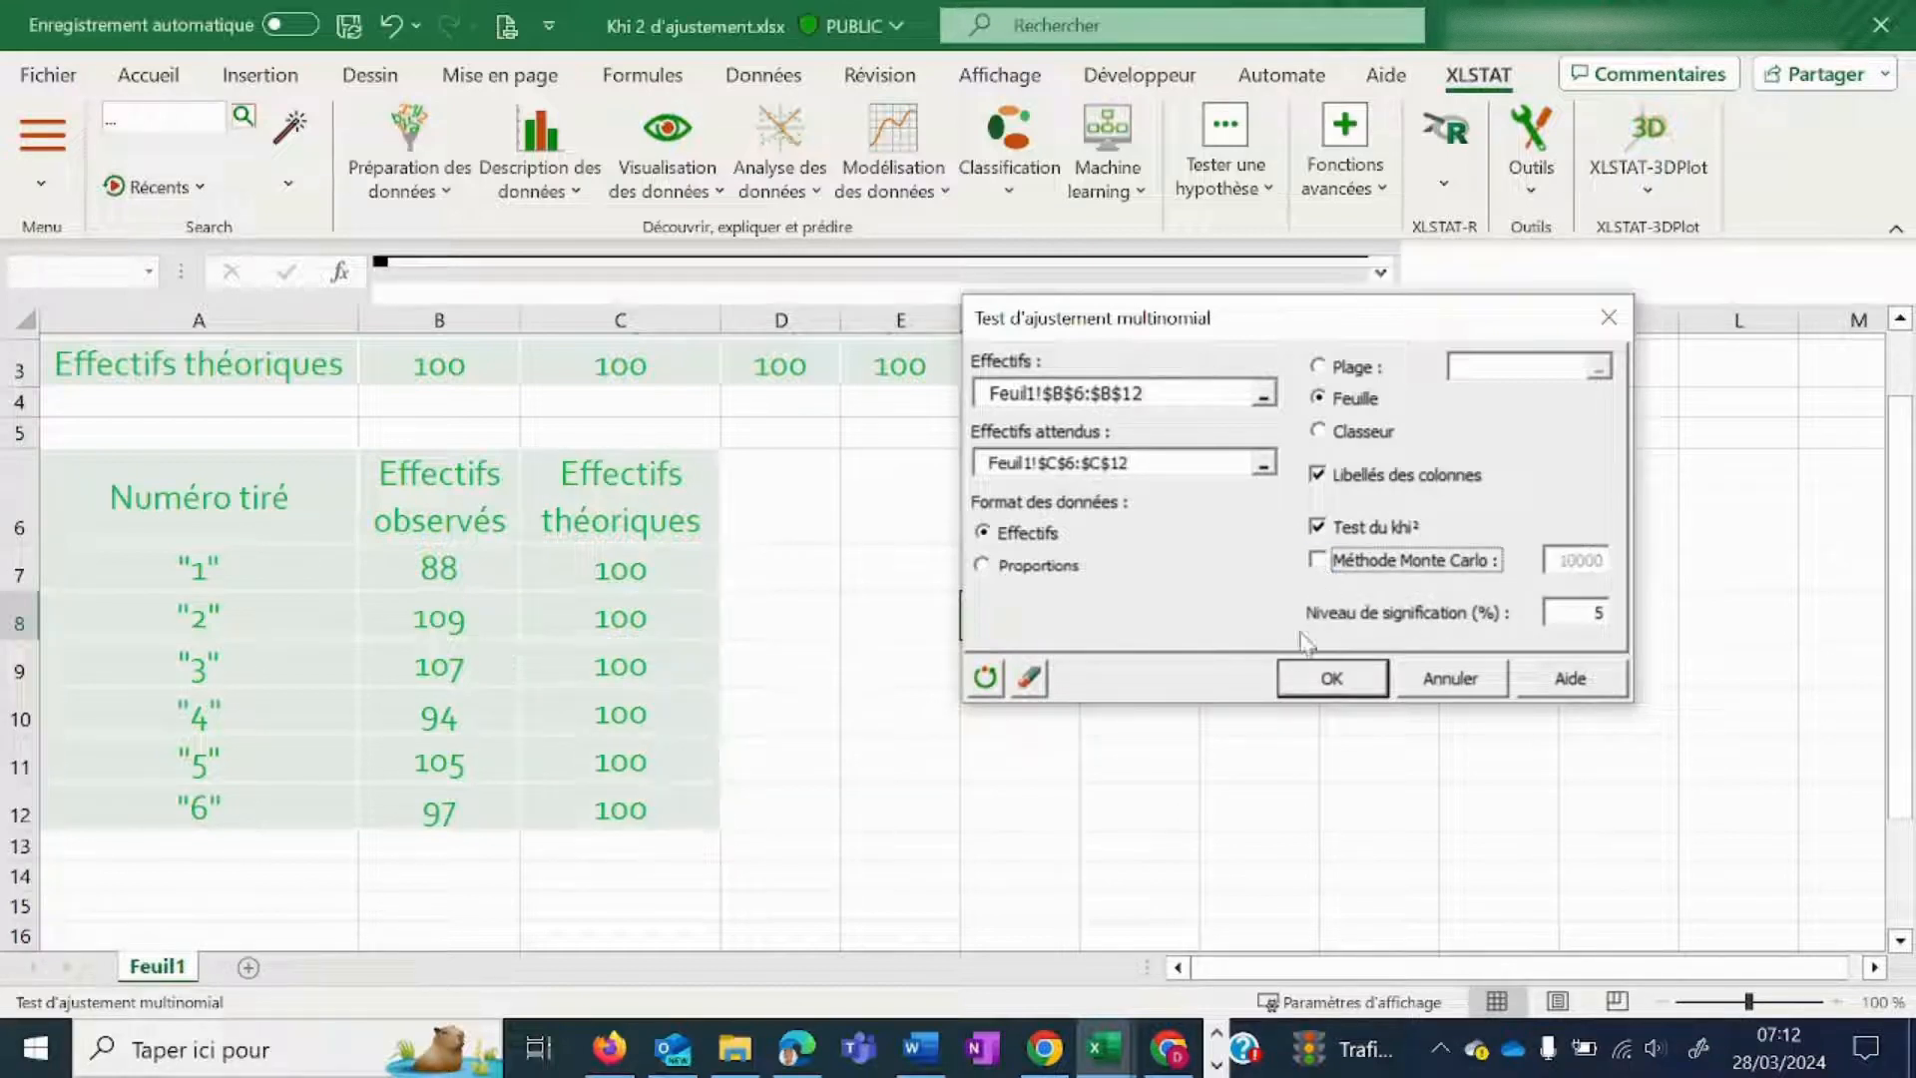
pyautogui.click(1293, 689)
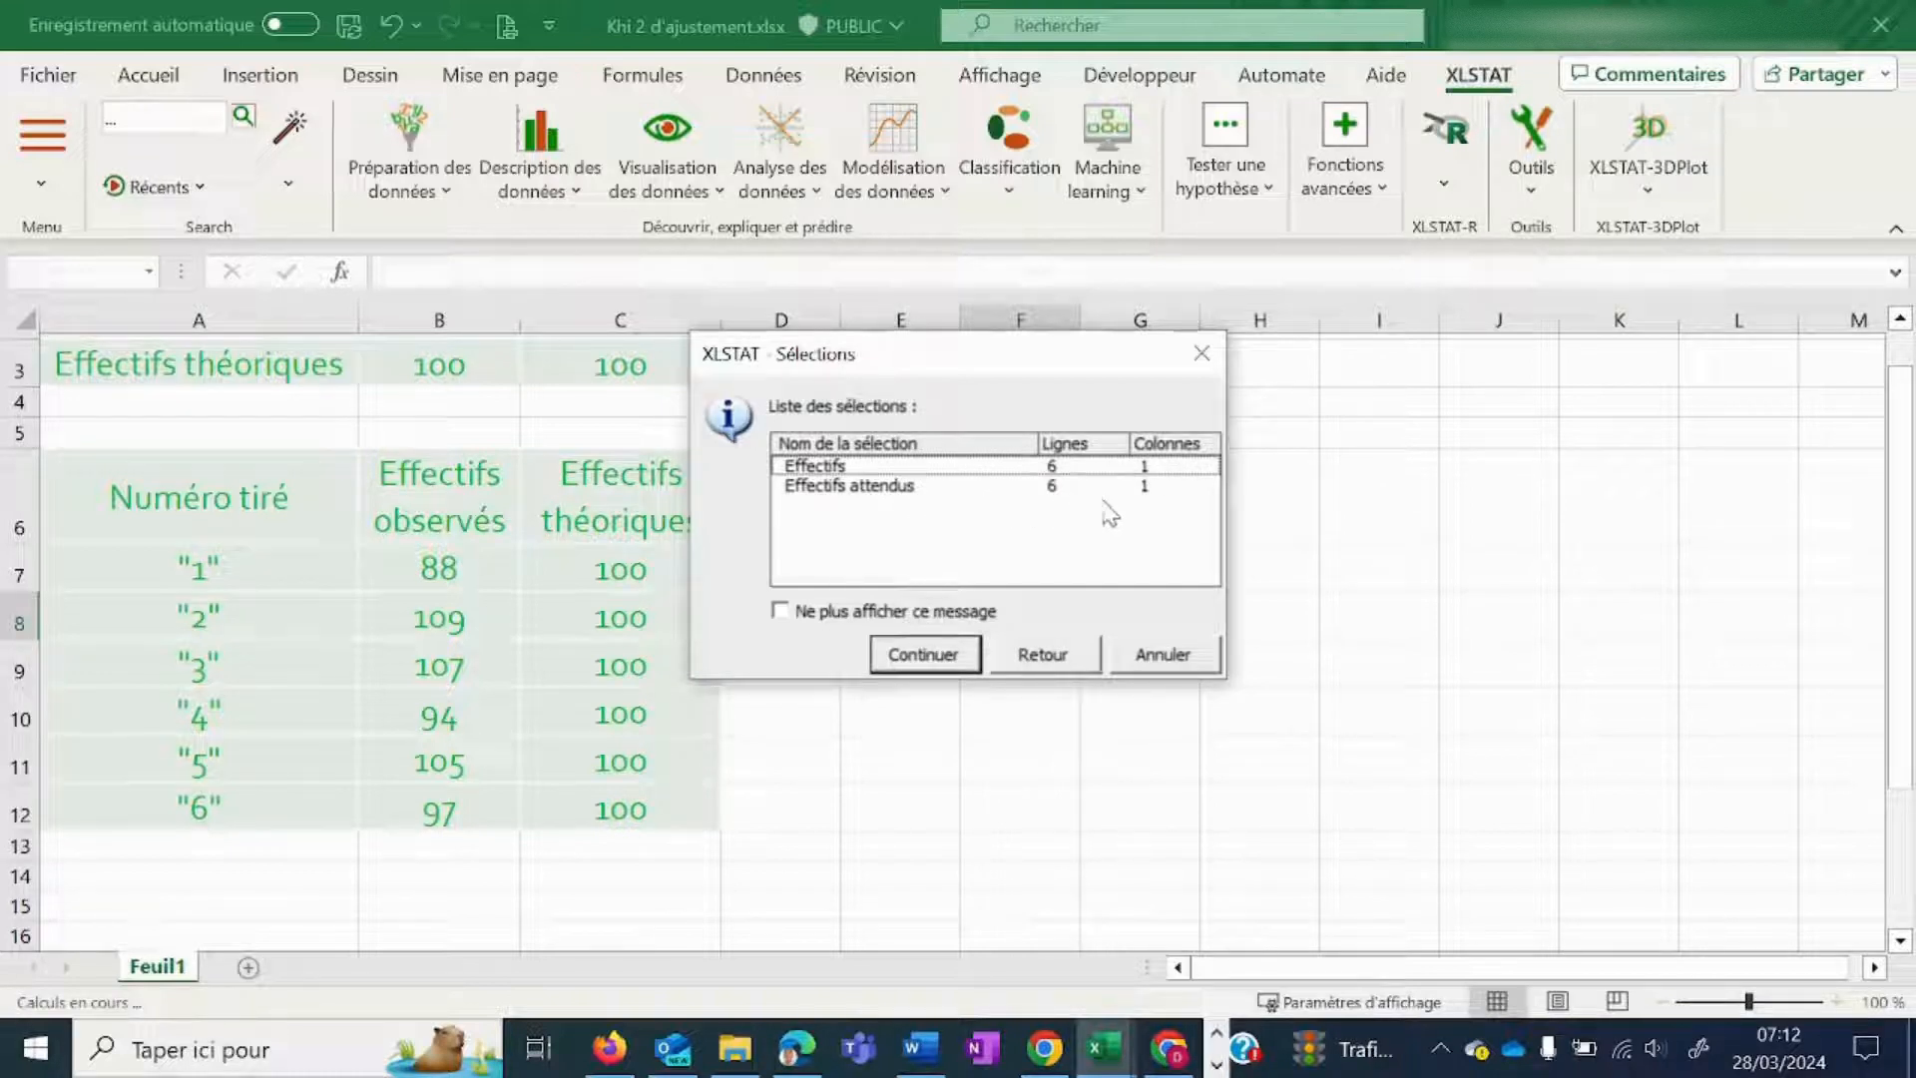
pyautogui.click(920, 656)
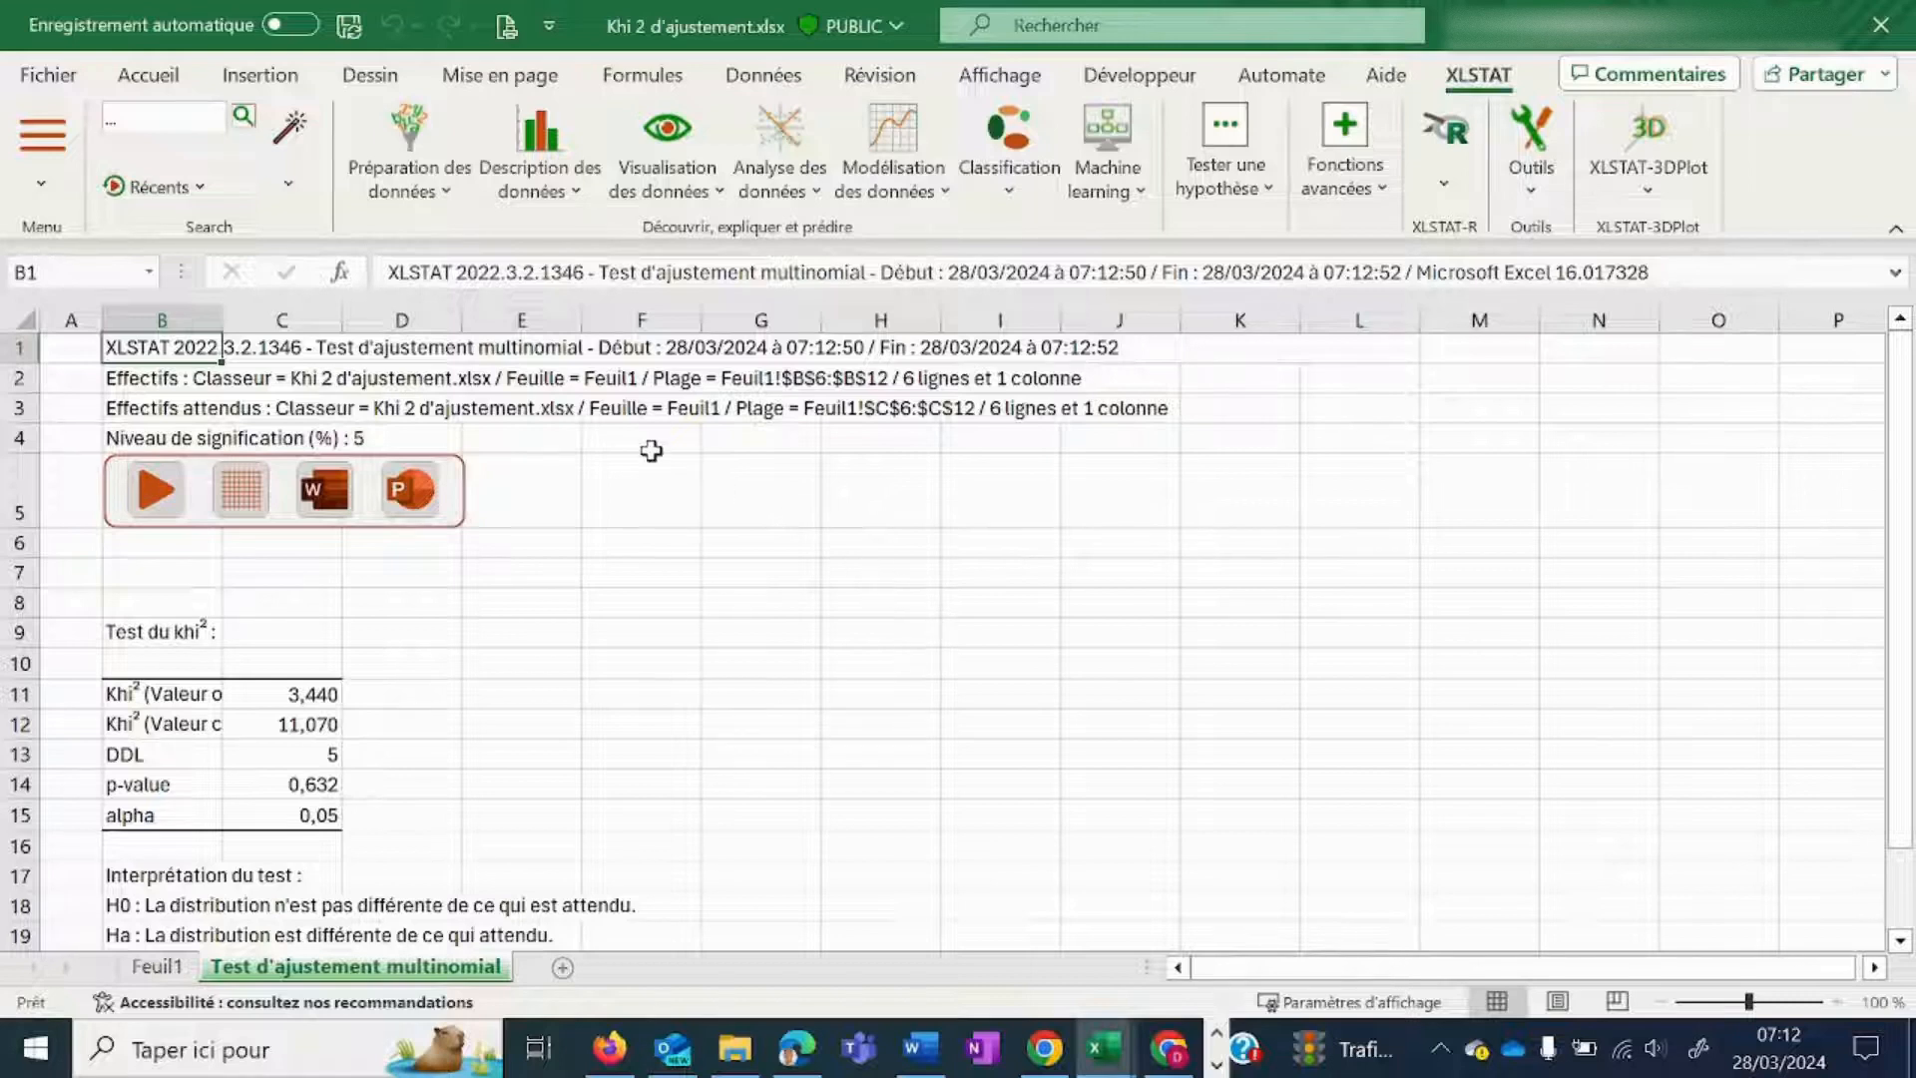
# - Widen column B on the results sheet to show the full labels, and examine the khi² results, interpretation and p-value
pyautogui.moveTo(222, 319); pyautogui.dragTo(304, 327)
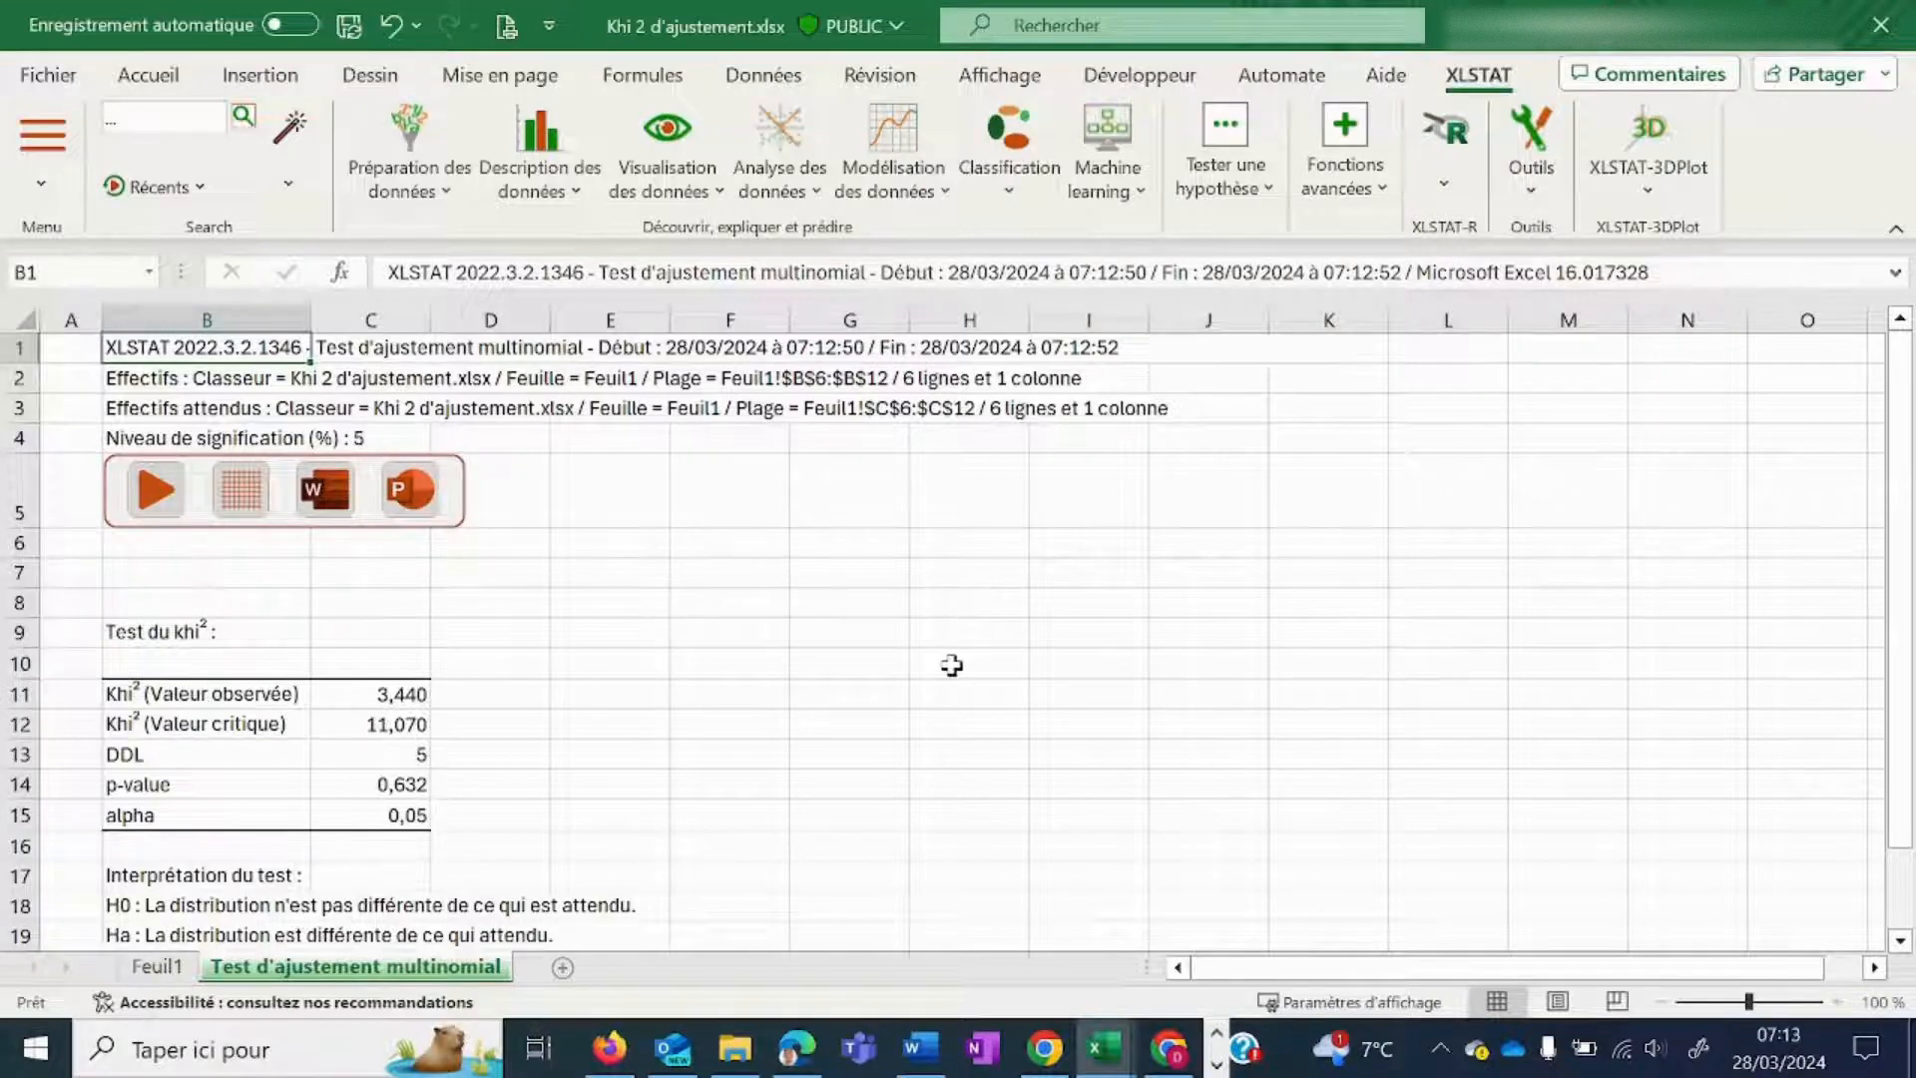
pyautogui.scroll(-2, 955, 665)
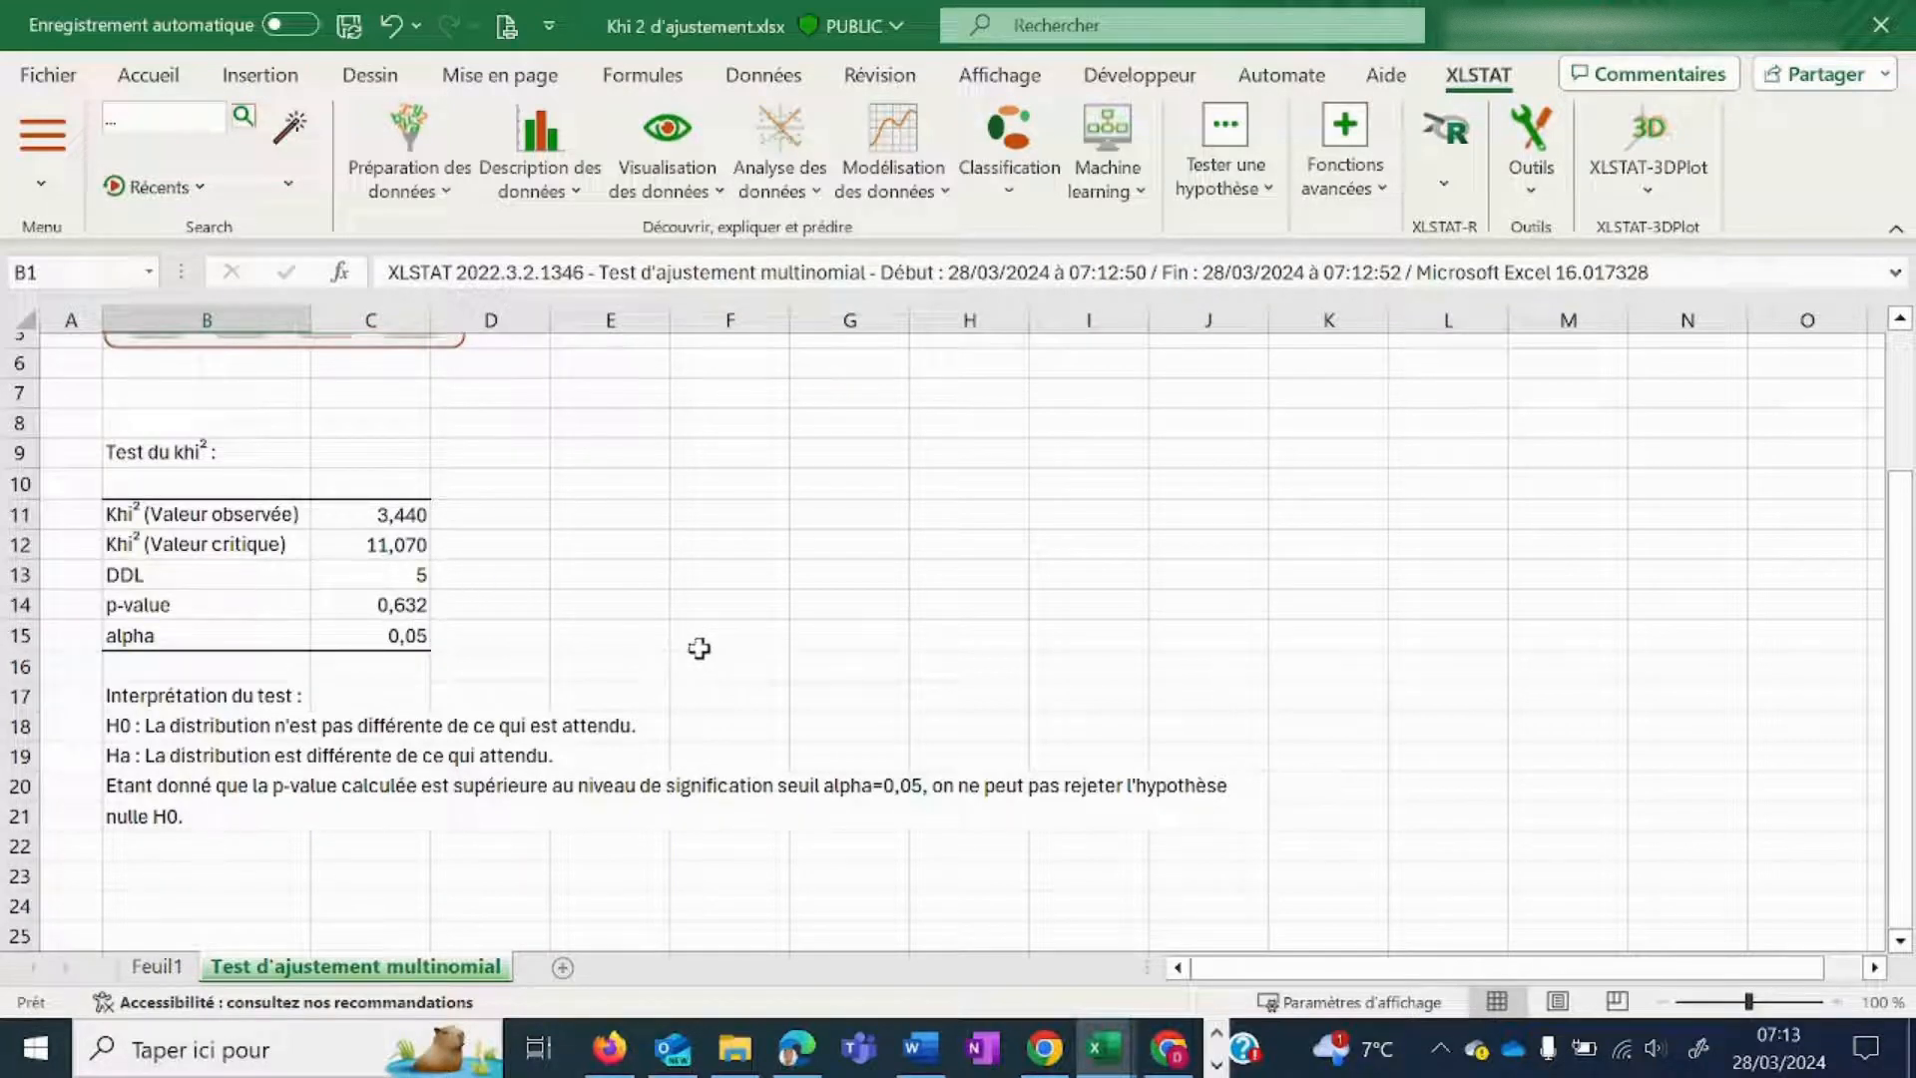
pyautogui.scroll(-1, 658, 645)
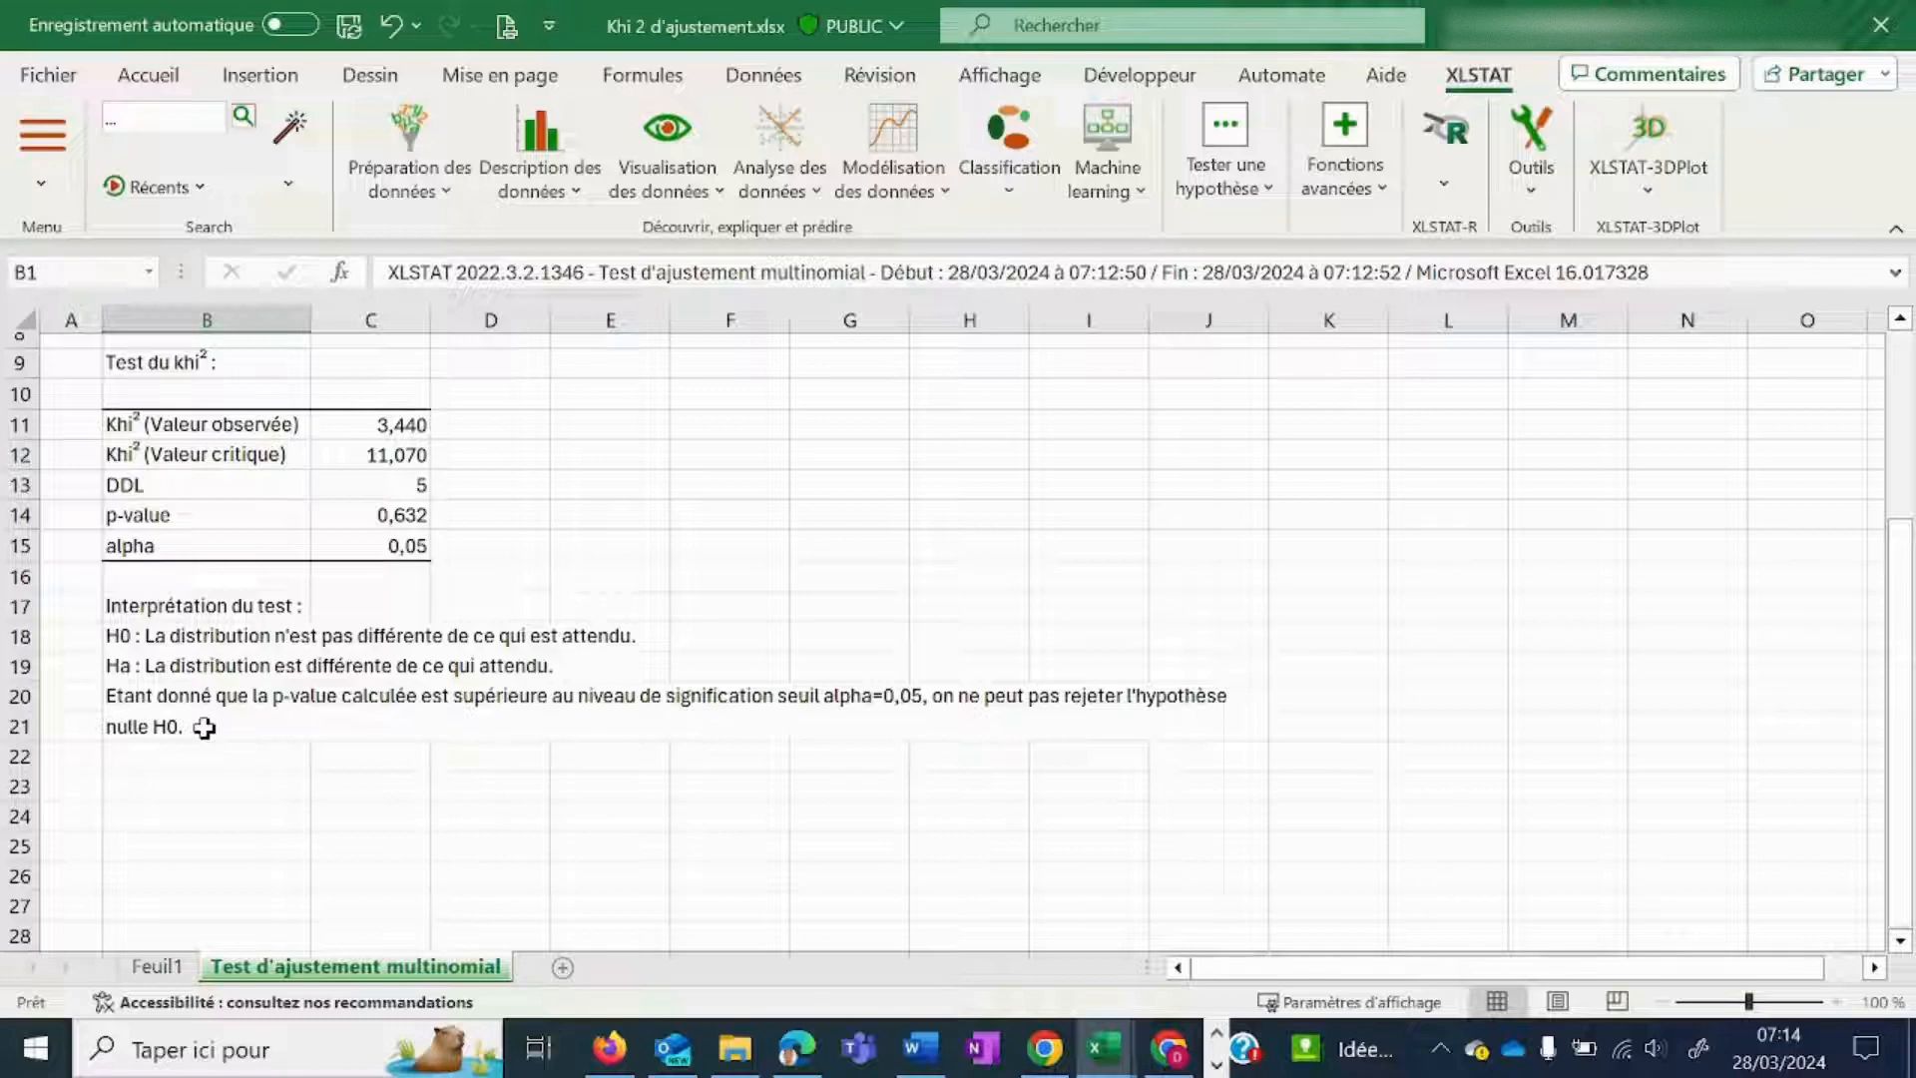
pyautogui.click(397, 514)
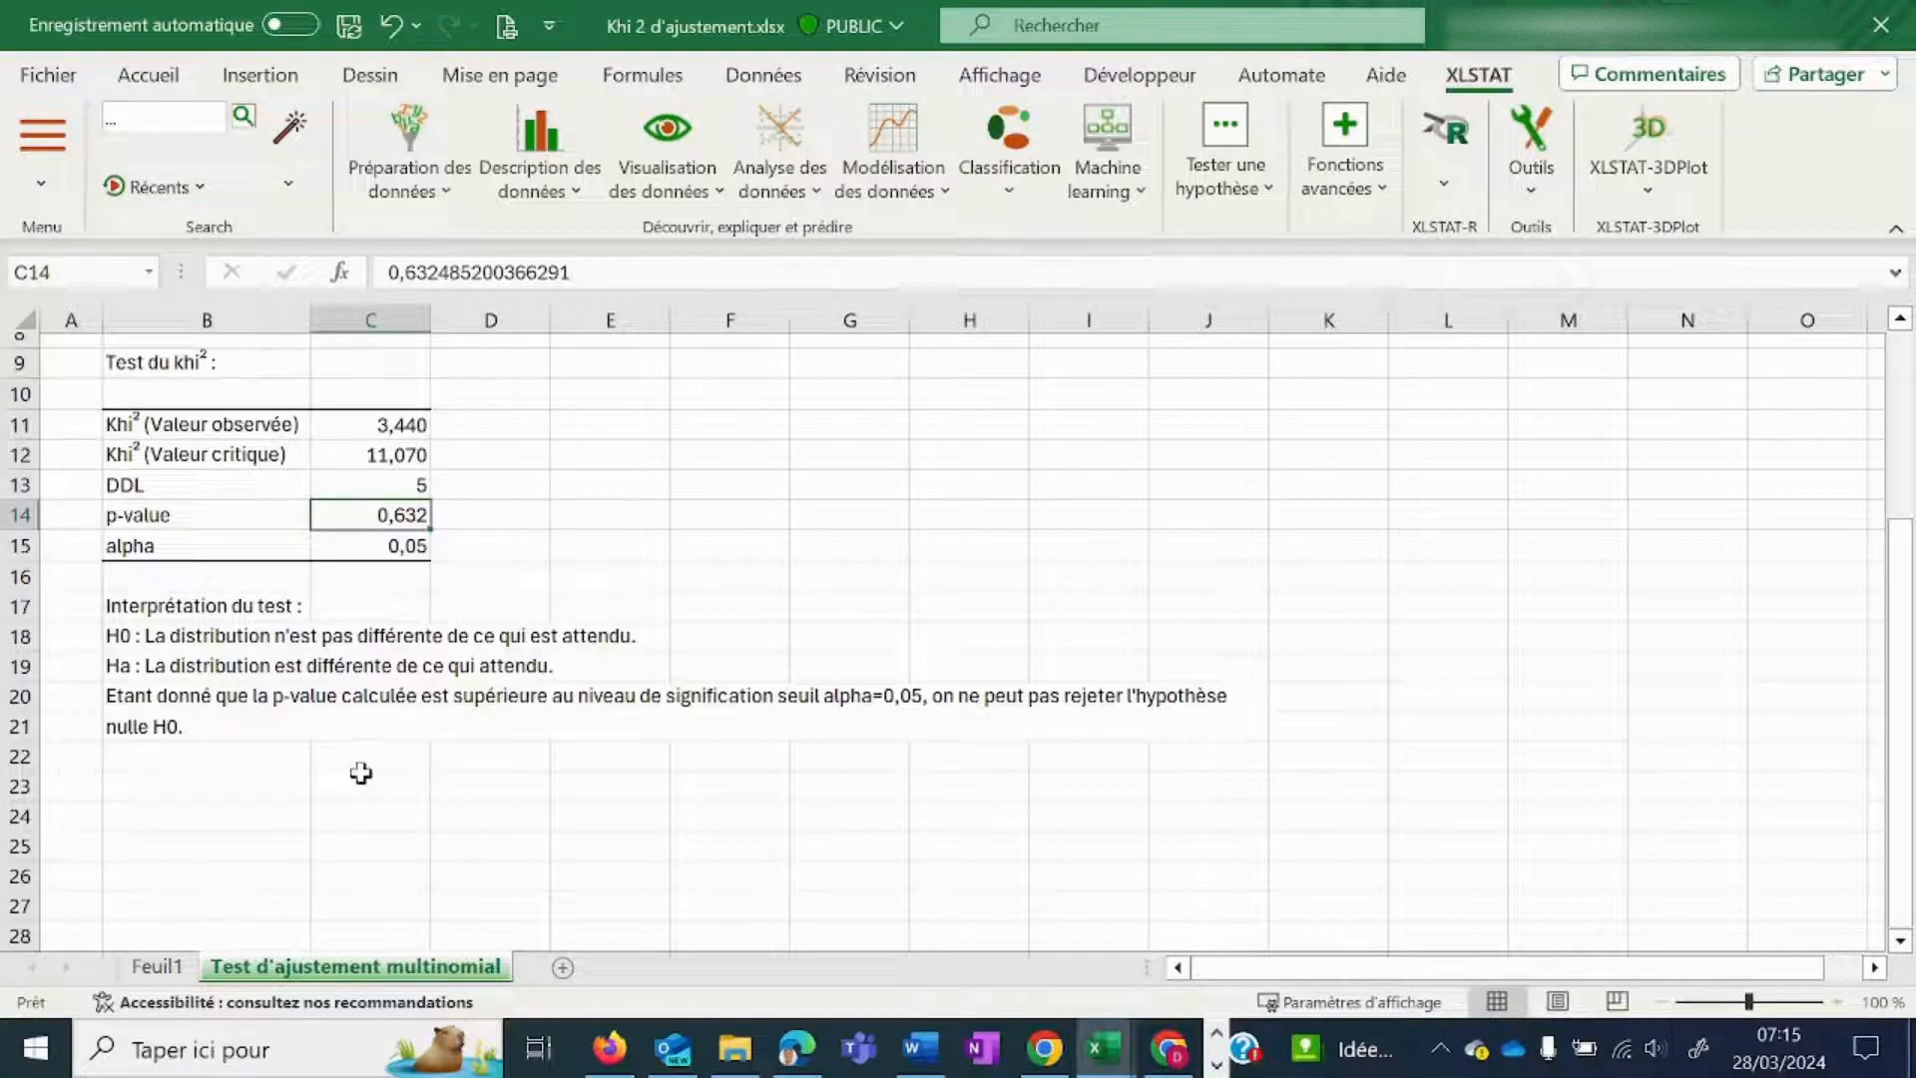
# - Return to the Feuil1 sheet and display XLSTAT's list of parametric hypothesis tests
pyautogui.click(164, 965)
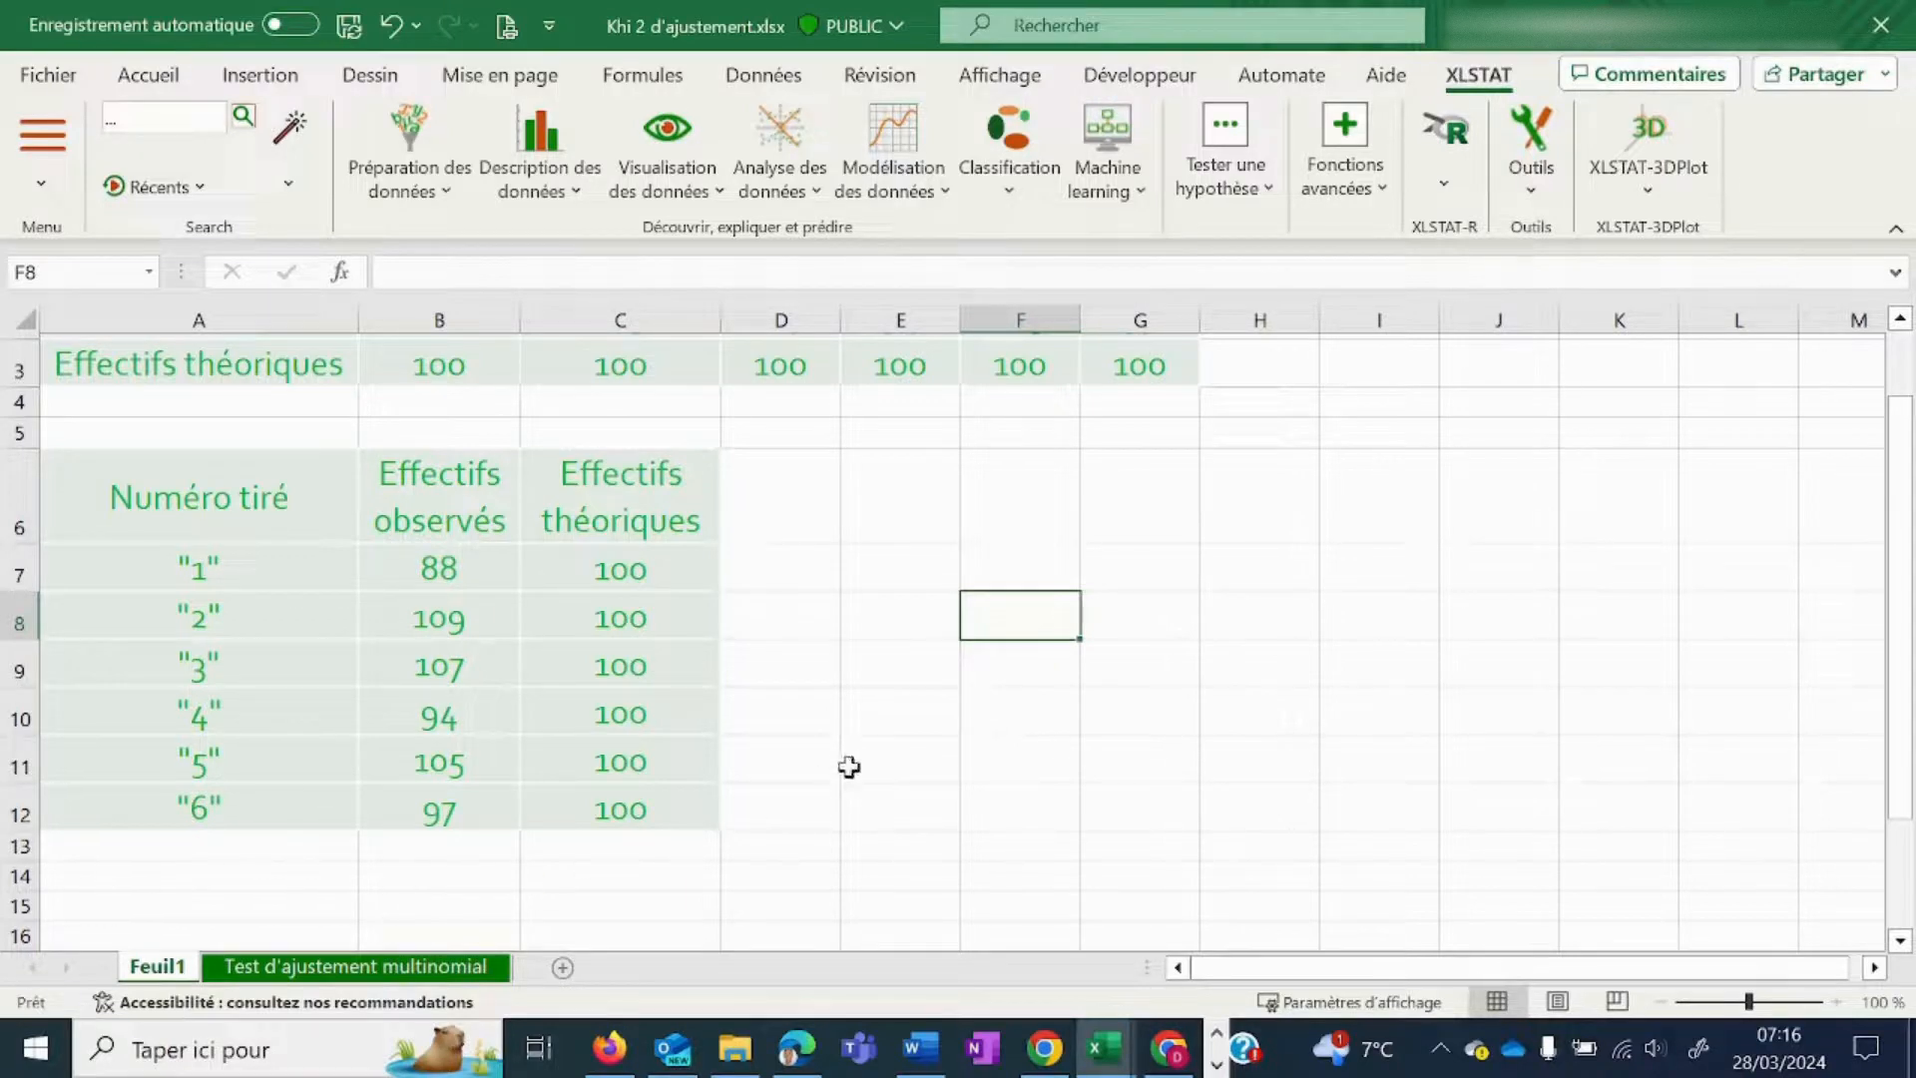
pyautogui.click(1267, 194)
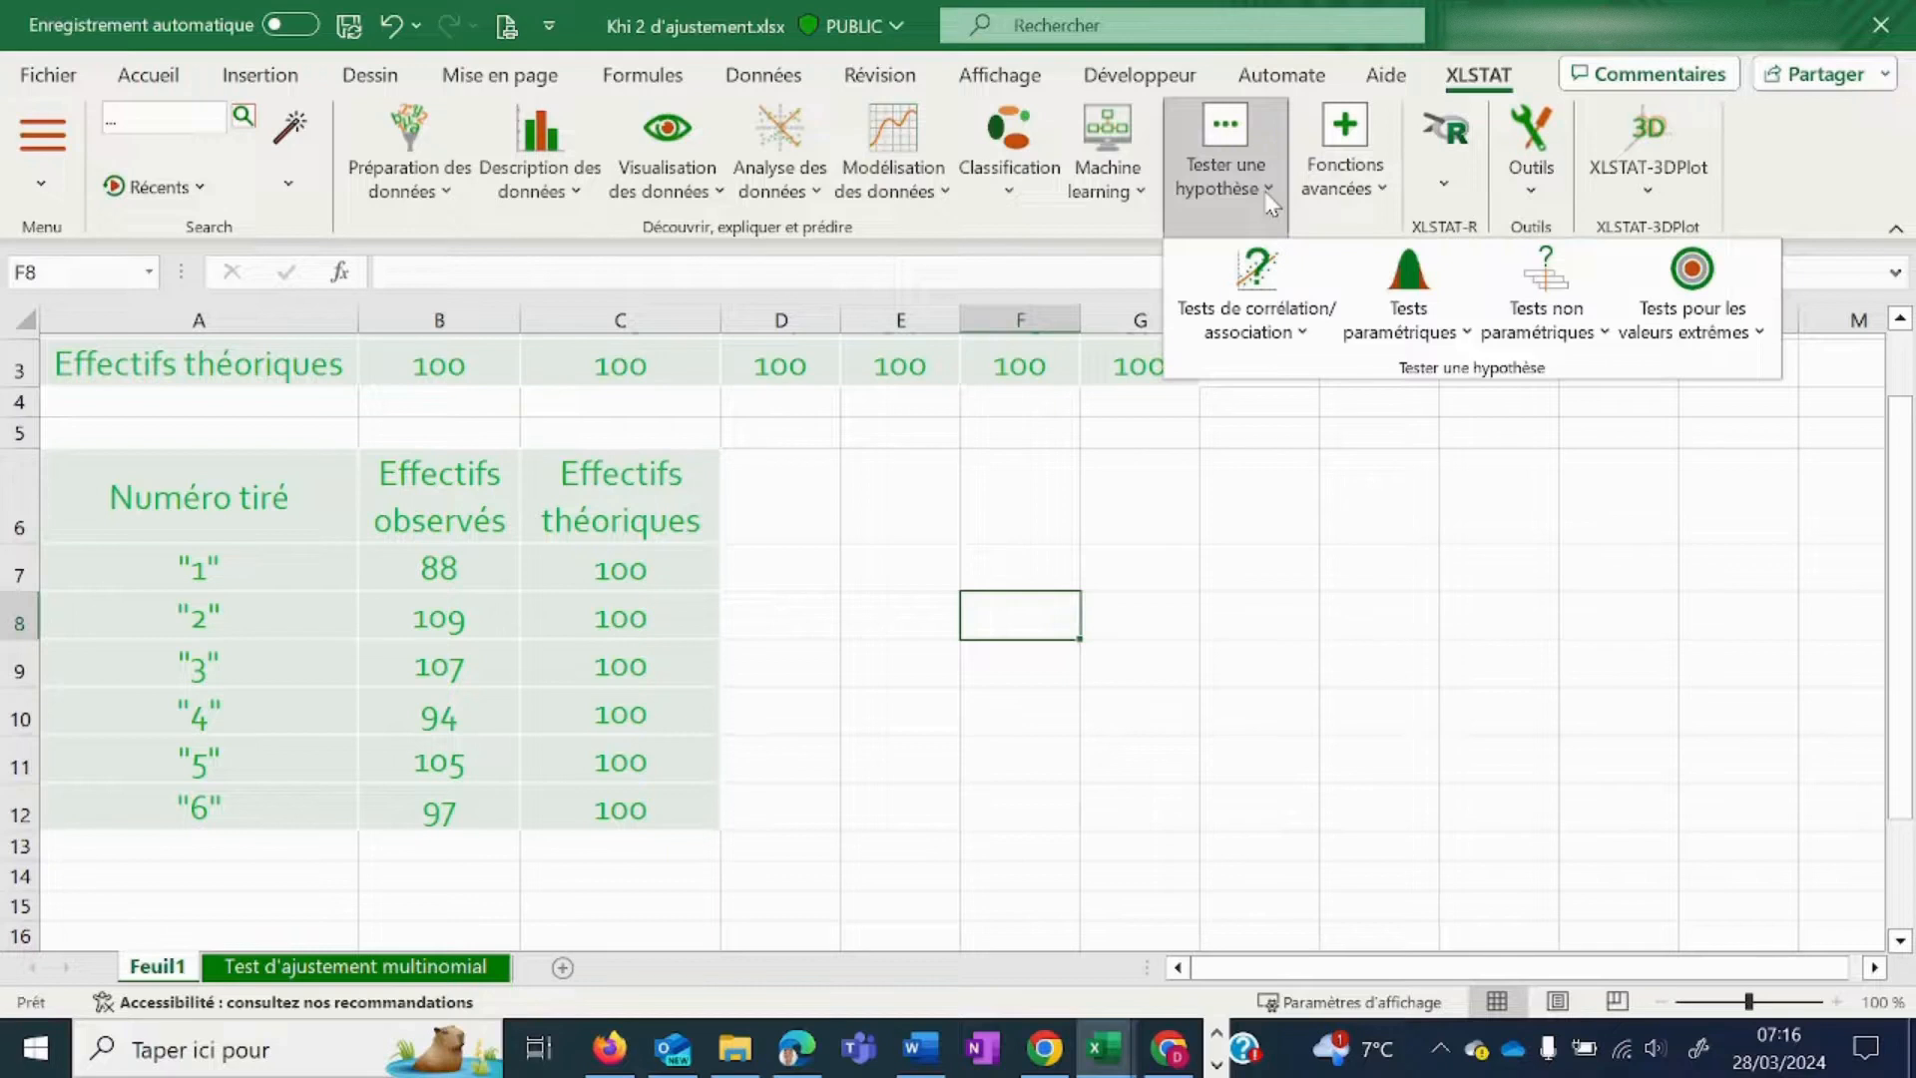
pyautogui.click(1466, 348)
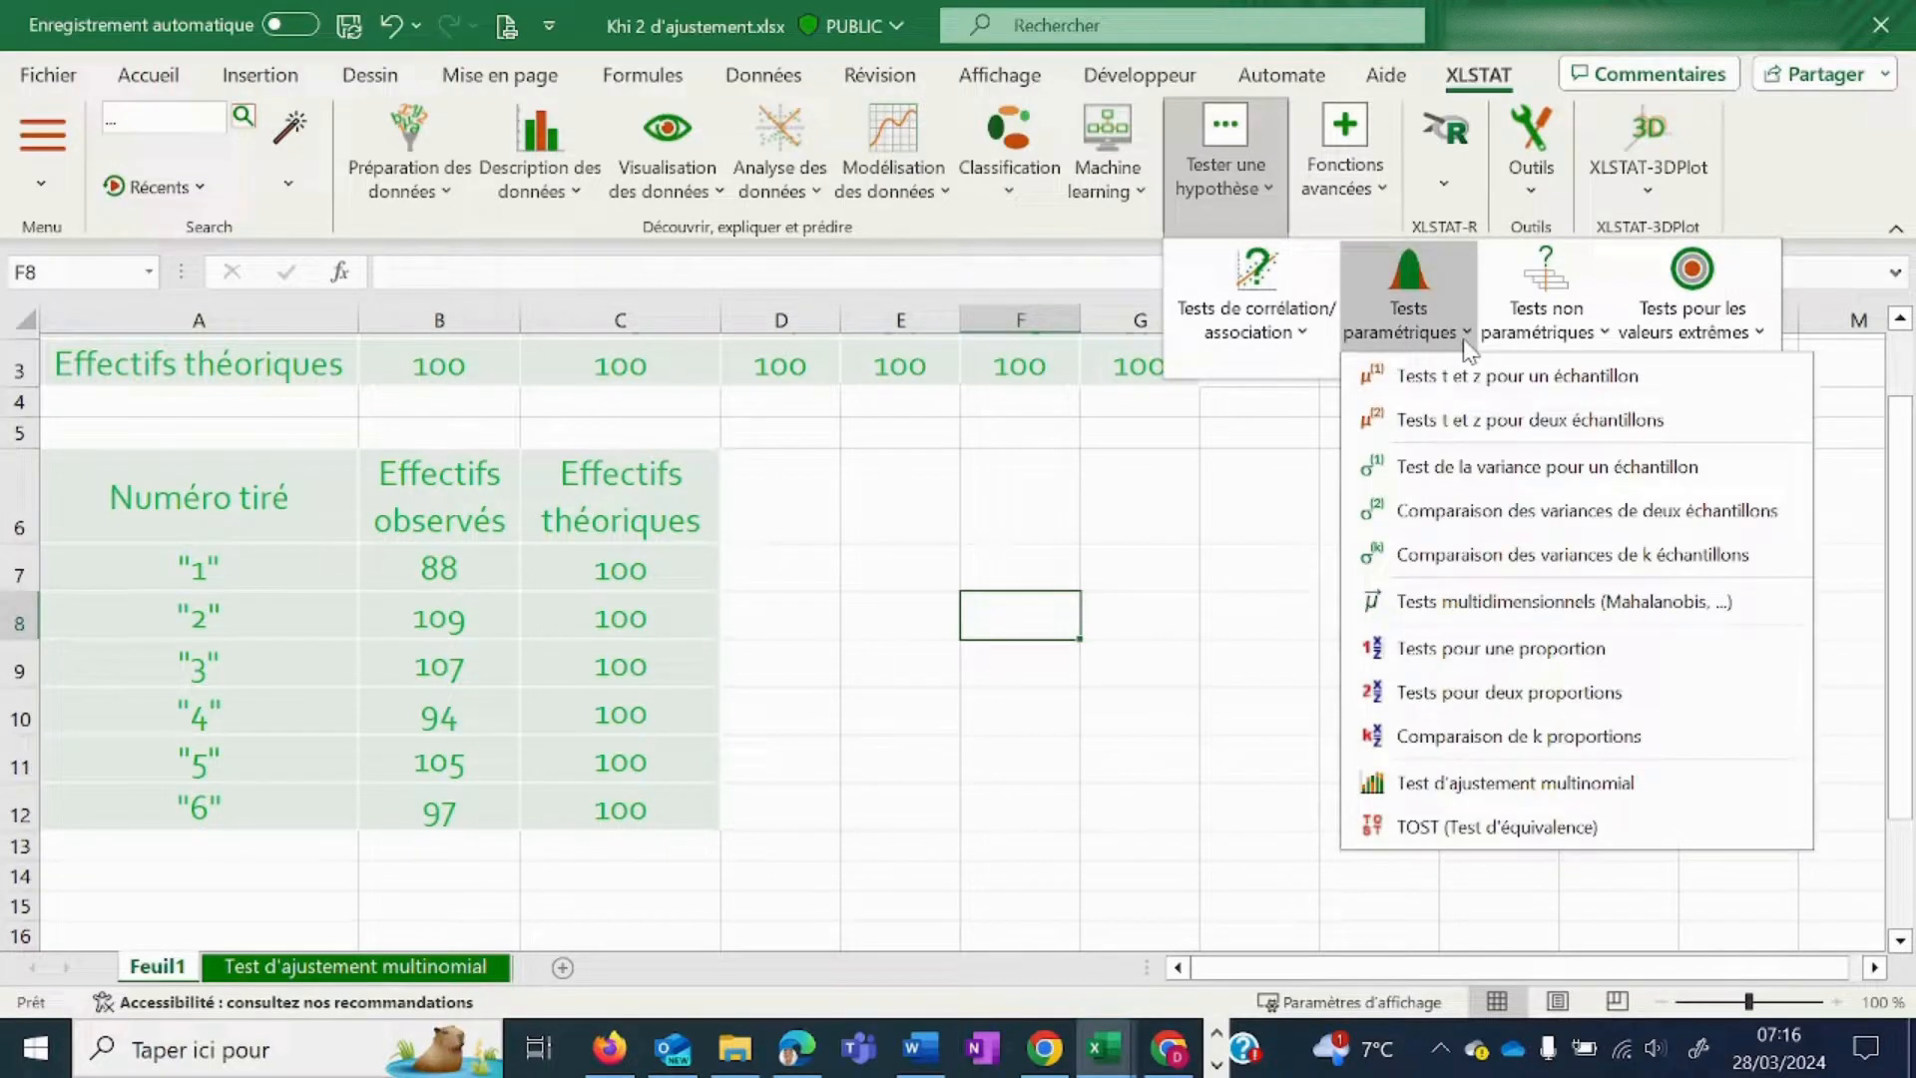